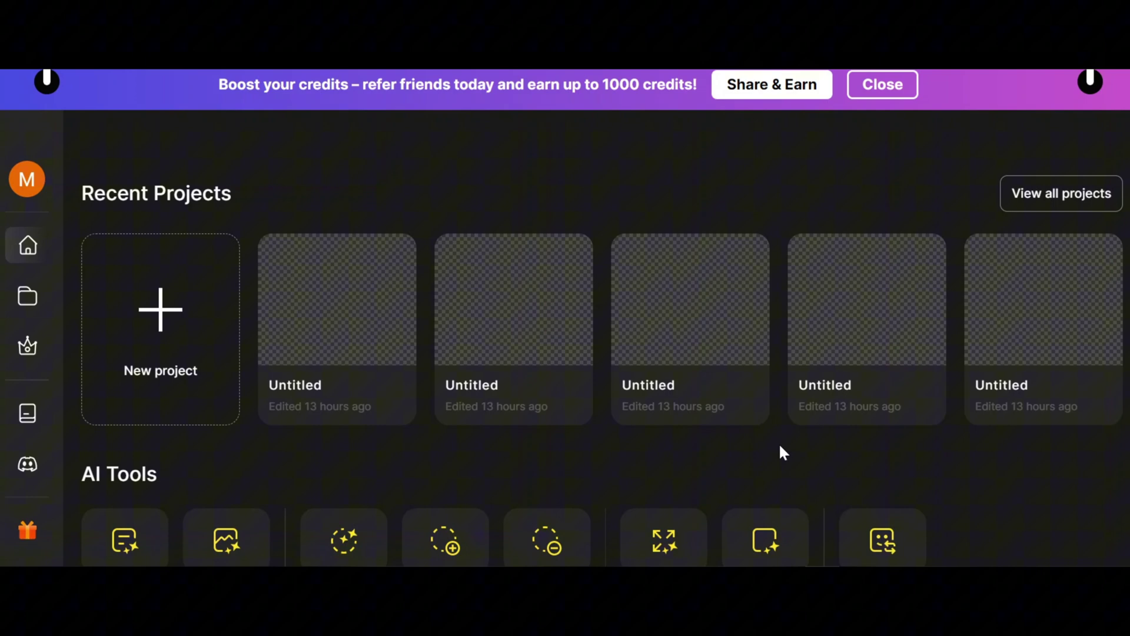
# - Create a new project named 'Consistent character' with a 1536 × 1536 square canvas
pyautogui.click(24, 176)
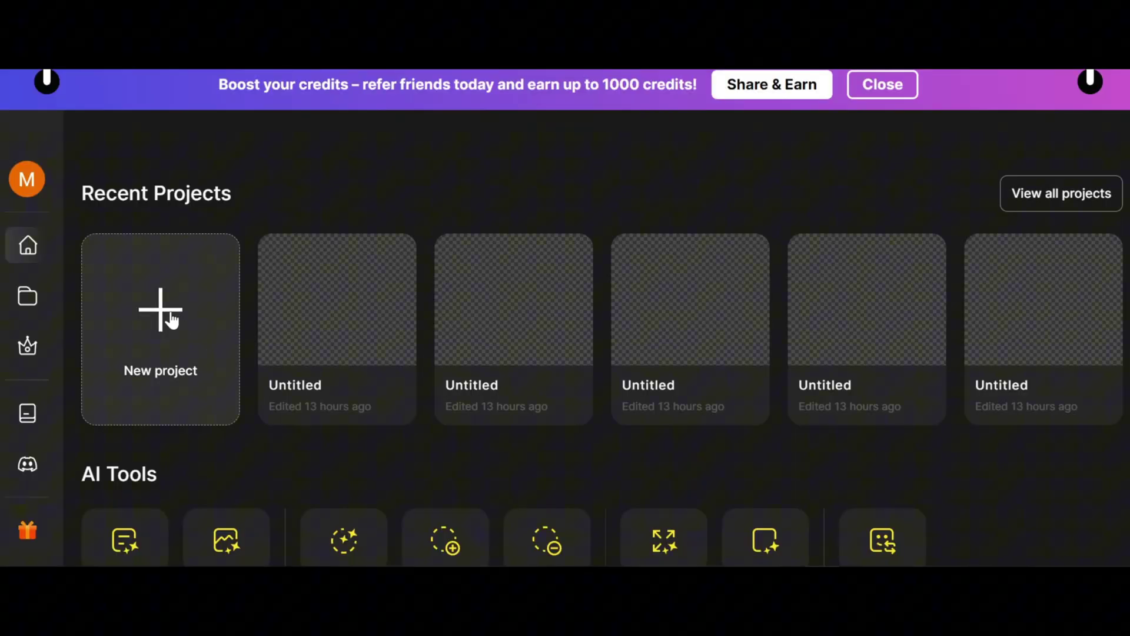
pyautogui.click(172, 320)
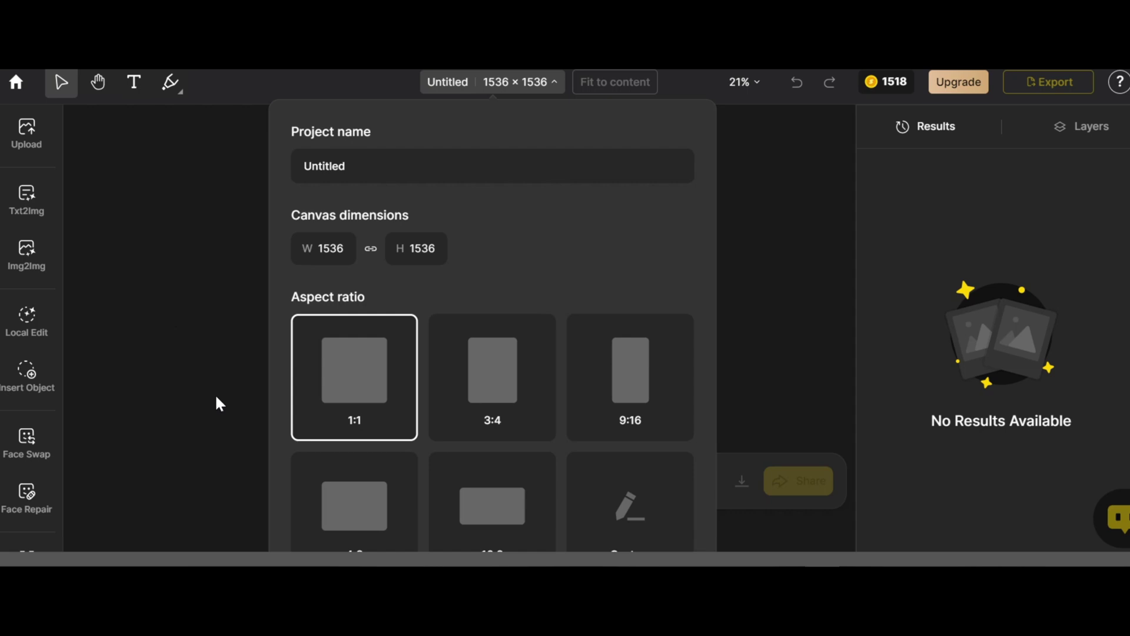
pyautogui.doubleClick(282, 169)
pyautogui.write('Con')
pyautogui.write('sistent character')
pyautogui.scroll(-2, 338, 297)
pyautogui.scroll(-2, 383, 285)
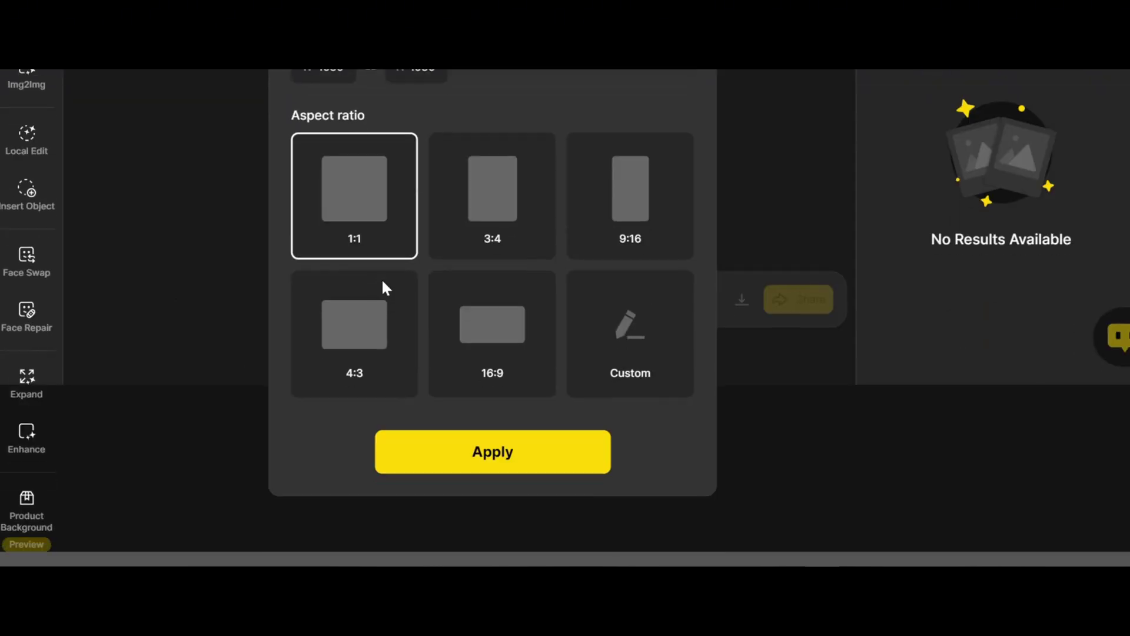
pyautogui.click(492, 449)
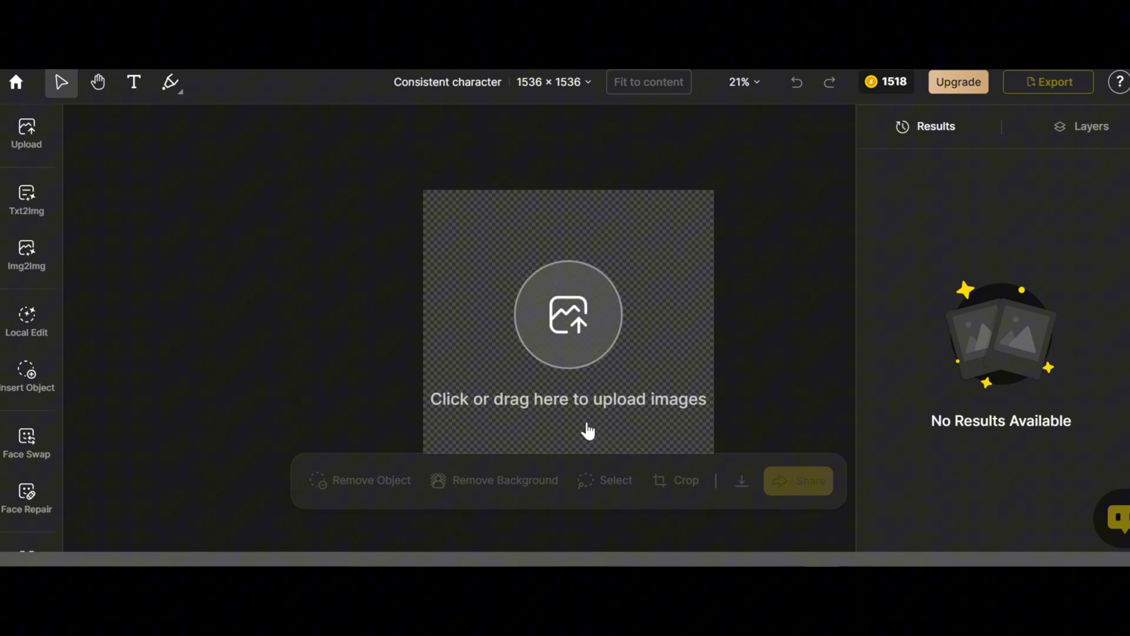
# - Start text-to-image generation with the Toon Face style
pyautogui.click(25, 206)
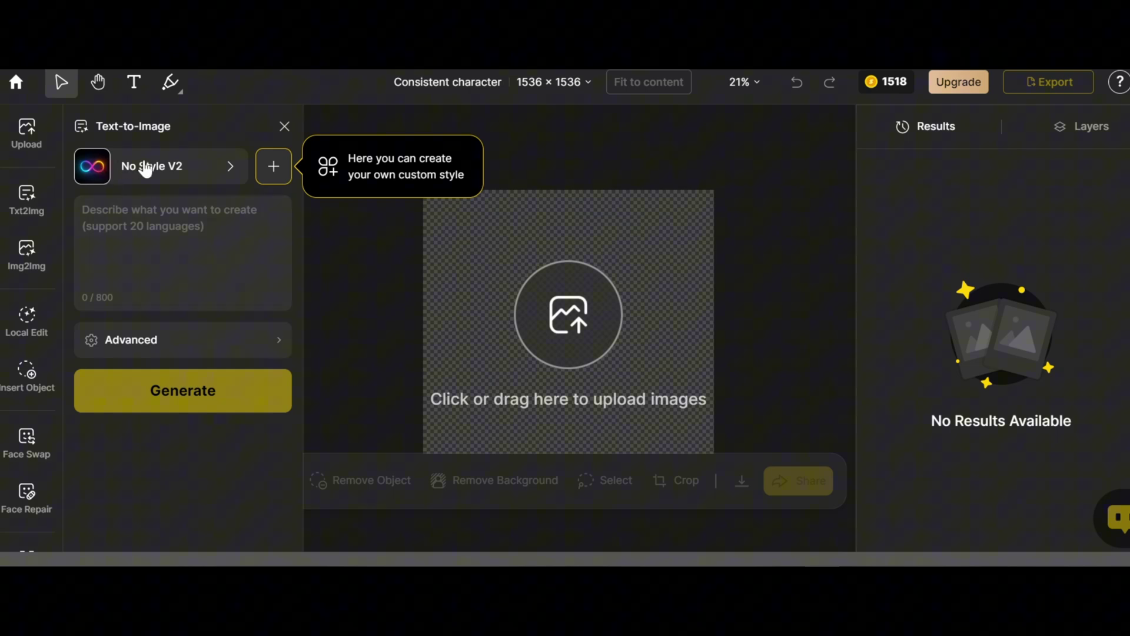
pyautogui.click(182, 169)
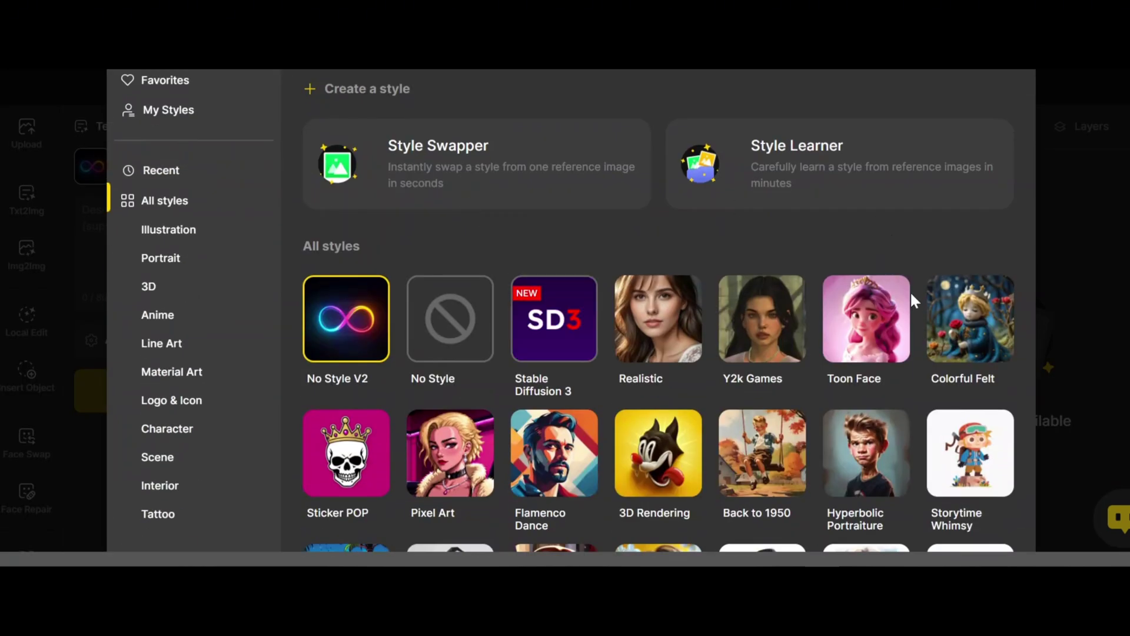
pyautogui.click(869, 380)
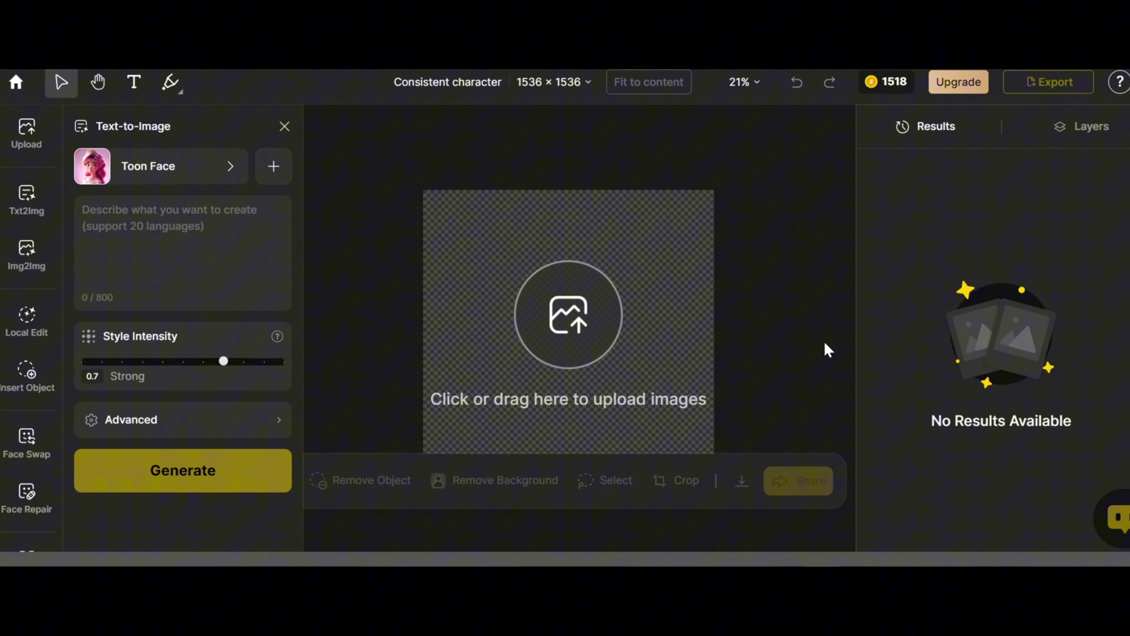
# - Generate four images from the prompt 'A pixar animated man character'
pyautogui.write('A pix')
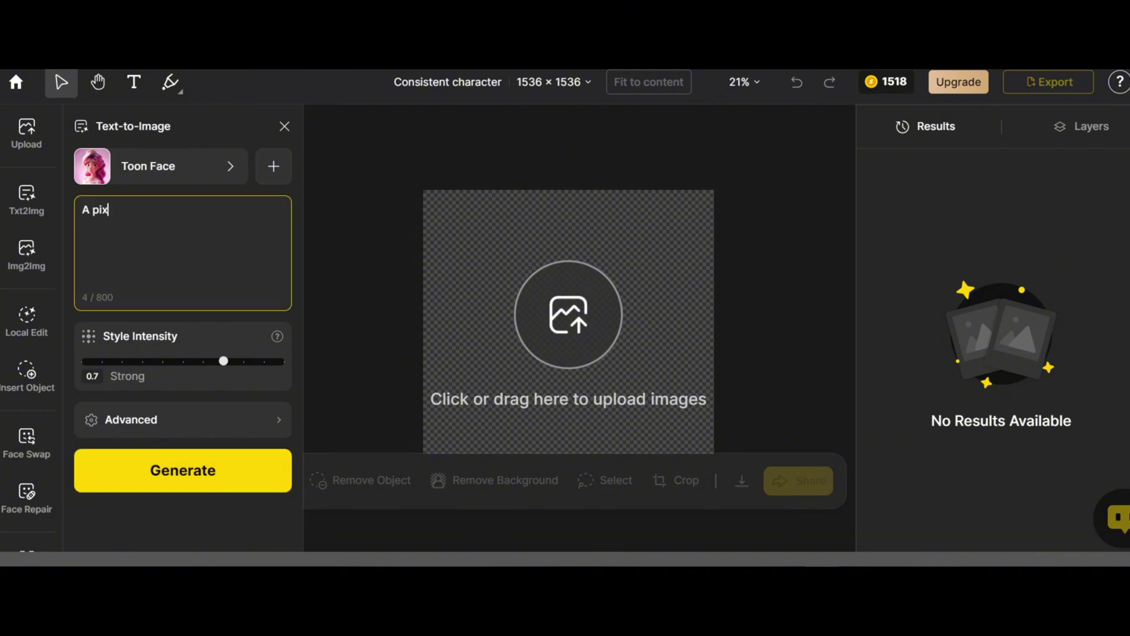
pyautogui.write('ar animated m')
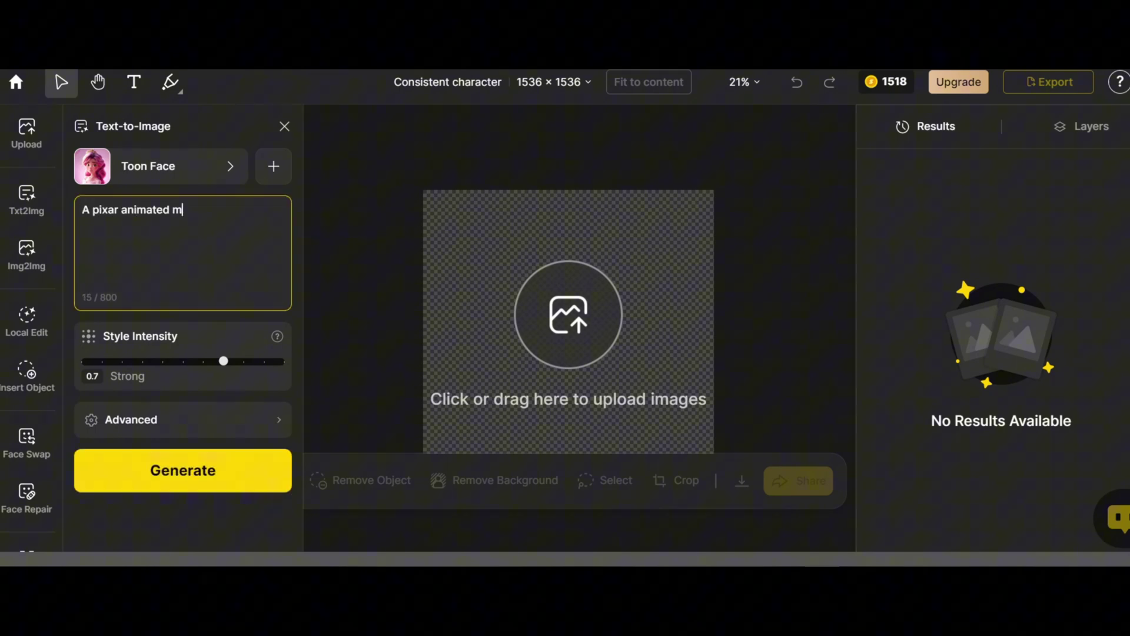
pyautogui.write('an cha')
pyautogui.scroll(-2, 248, 377)
pyautogui.click(278, 333)
pyautogui.click(551, 142)
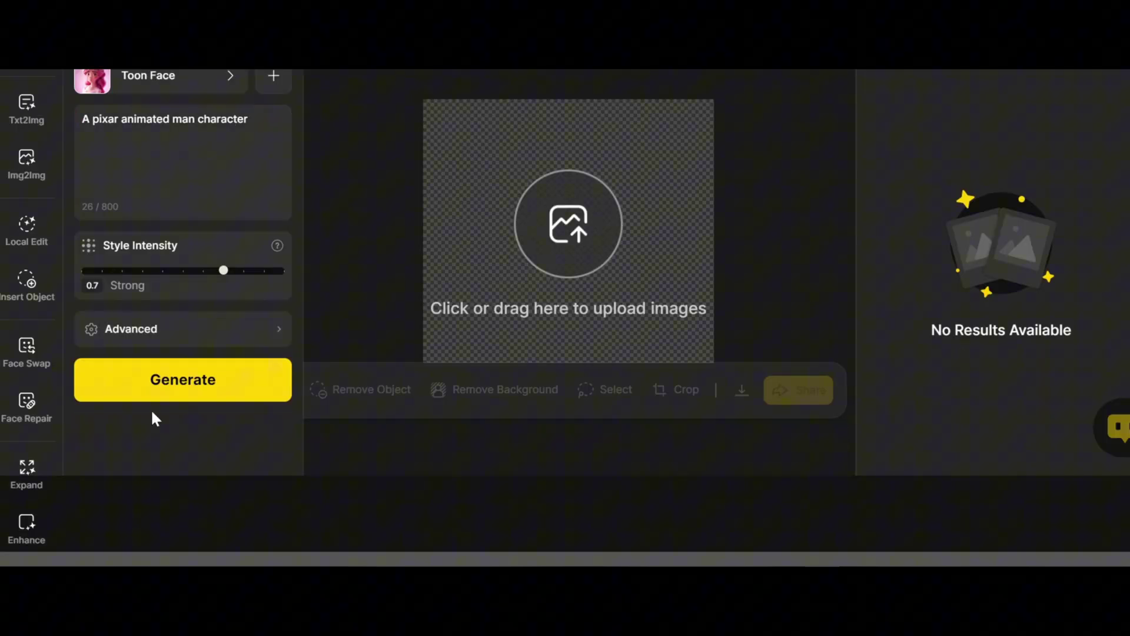
pyautogui.scroll(2, 151, 416)
pyautogui.click(182, 469)
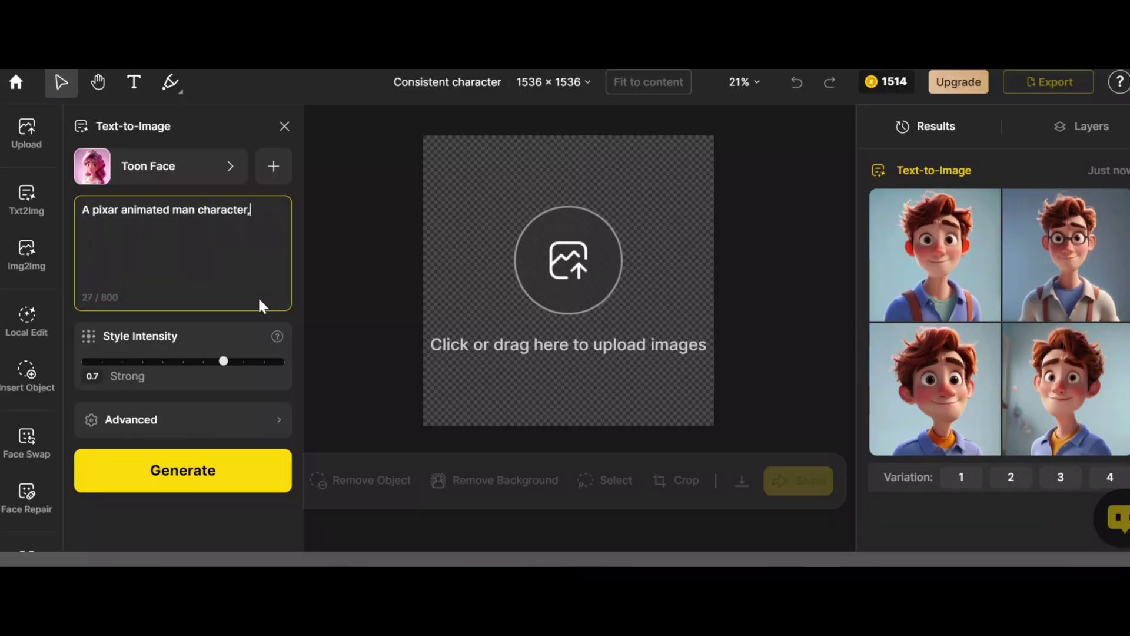
# - Extend the prompt with 'sitting on a table' and generate four images of the man seated
pyautogui.write('ting on a table outside')
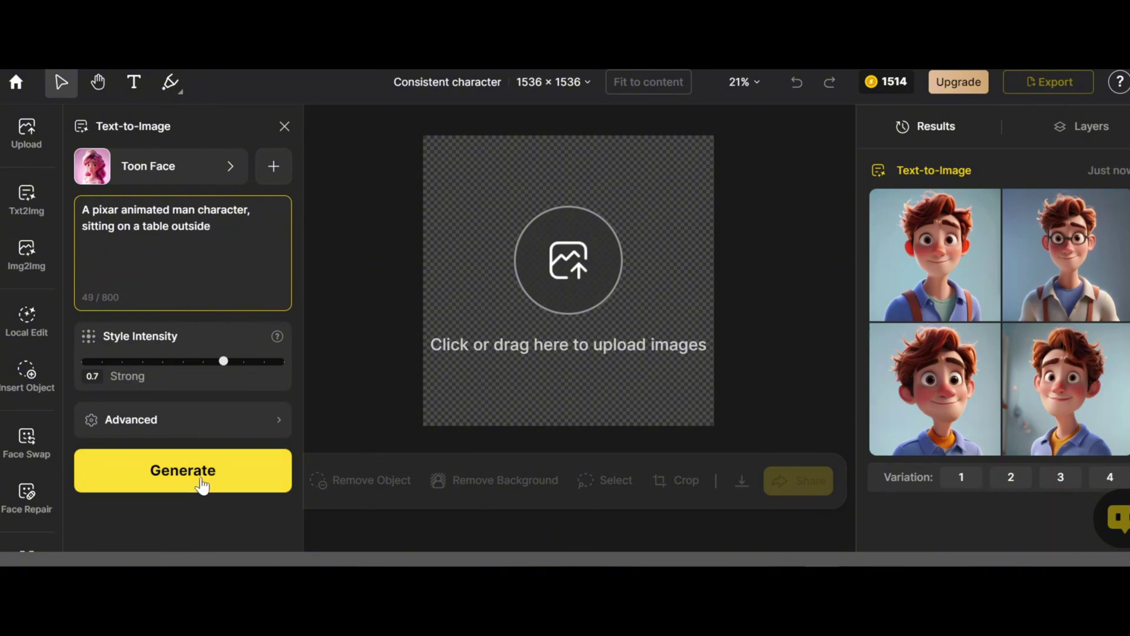
pyautogui.click(214, 484)
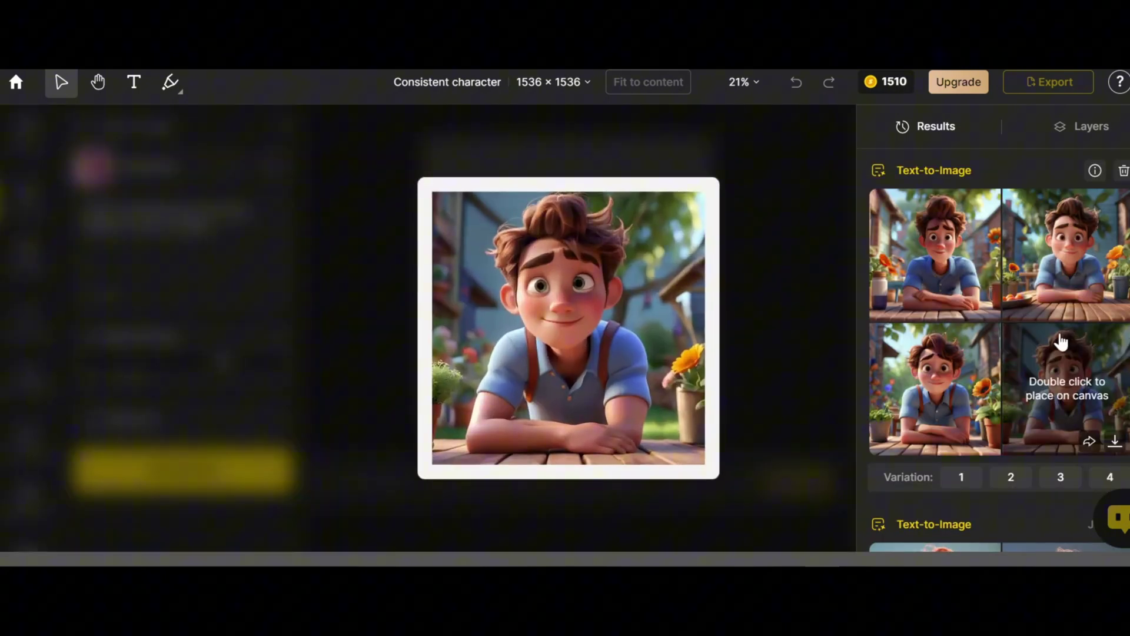
pyautogui.moveTo(935, 254)
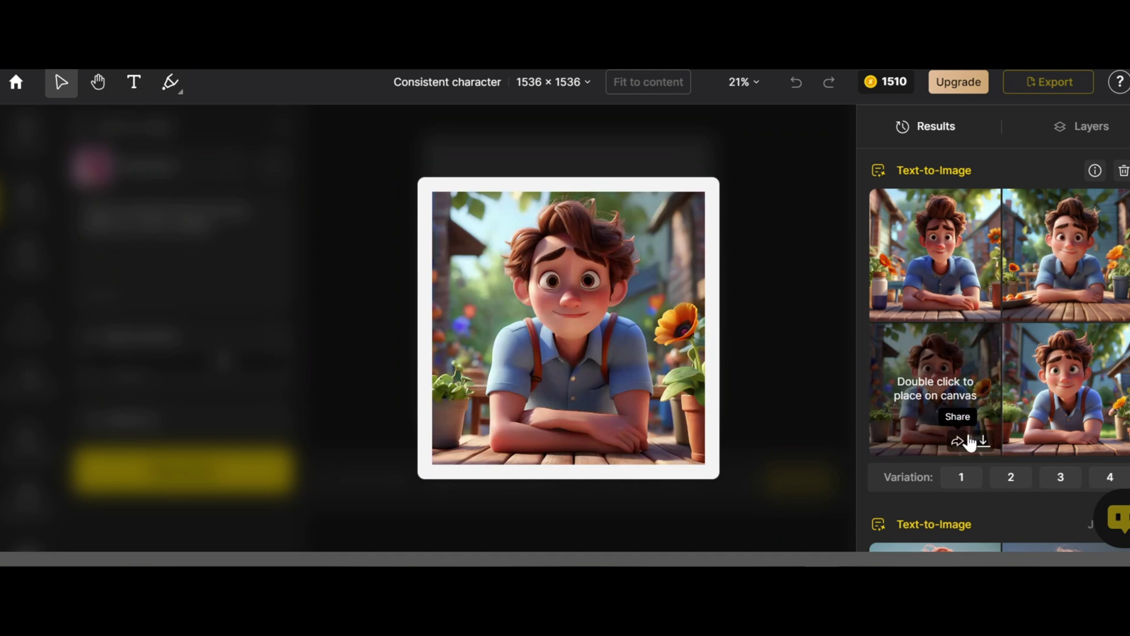
pyautogui.scroll(-2, 971, 439)
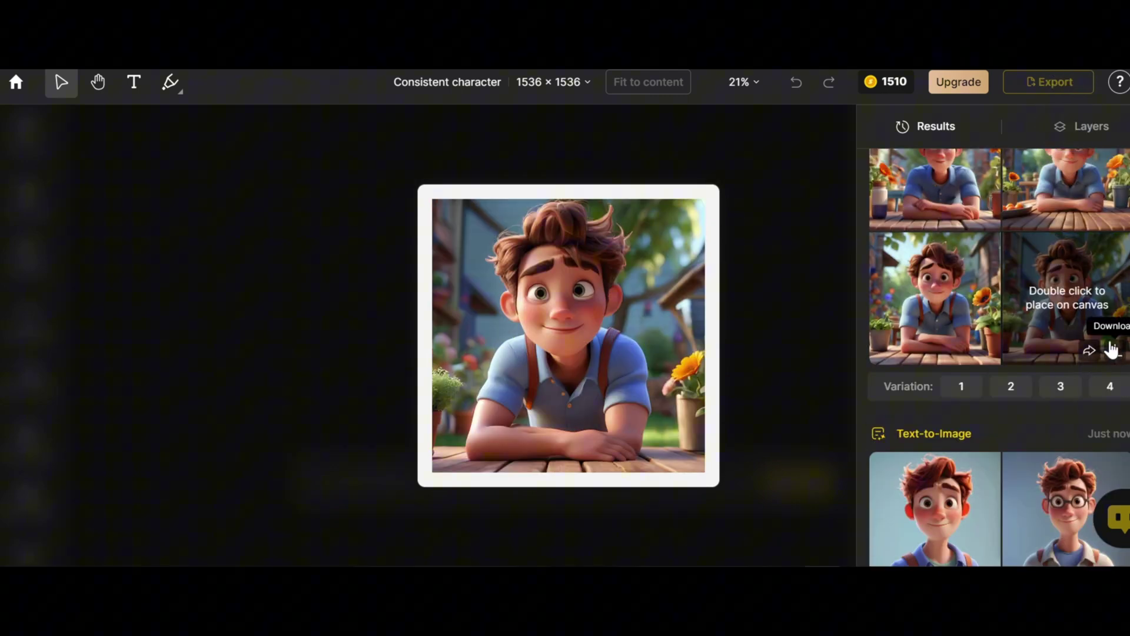
pyautogui.scroll(2, 1108, 282)
# - Train a Style Learner custom style named 'My character' from the eight generated man images
pyautogui.click(15, 82)
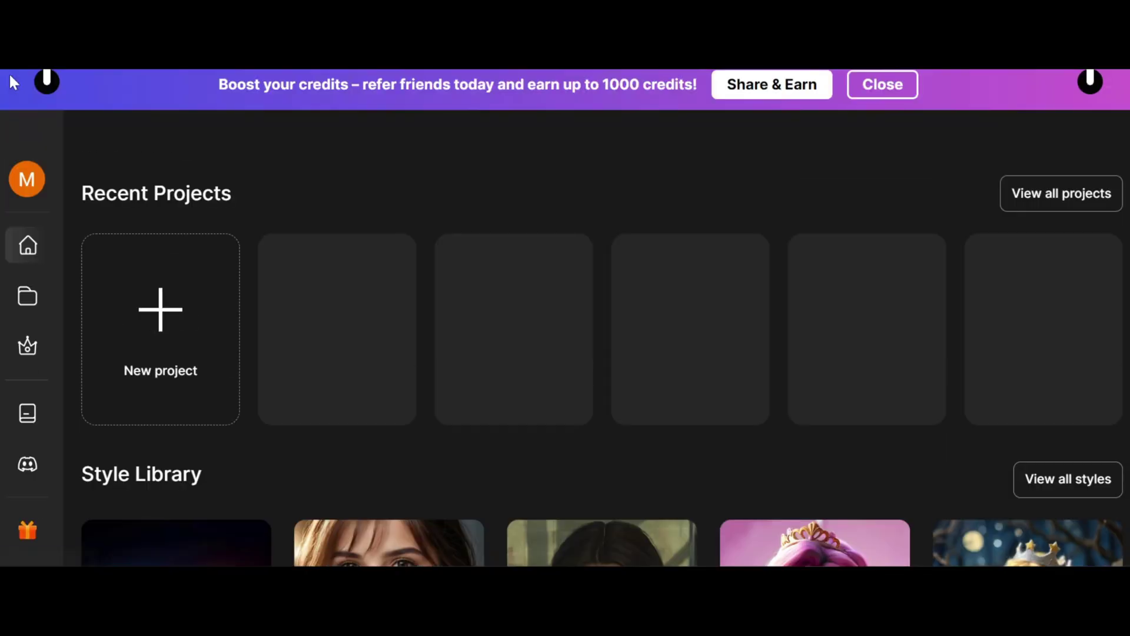
pyautogui.scroll(-3, 347, 263)
pyautogui.scroll(-2, 545, 382)
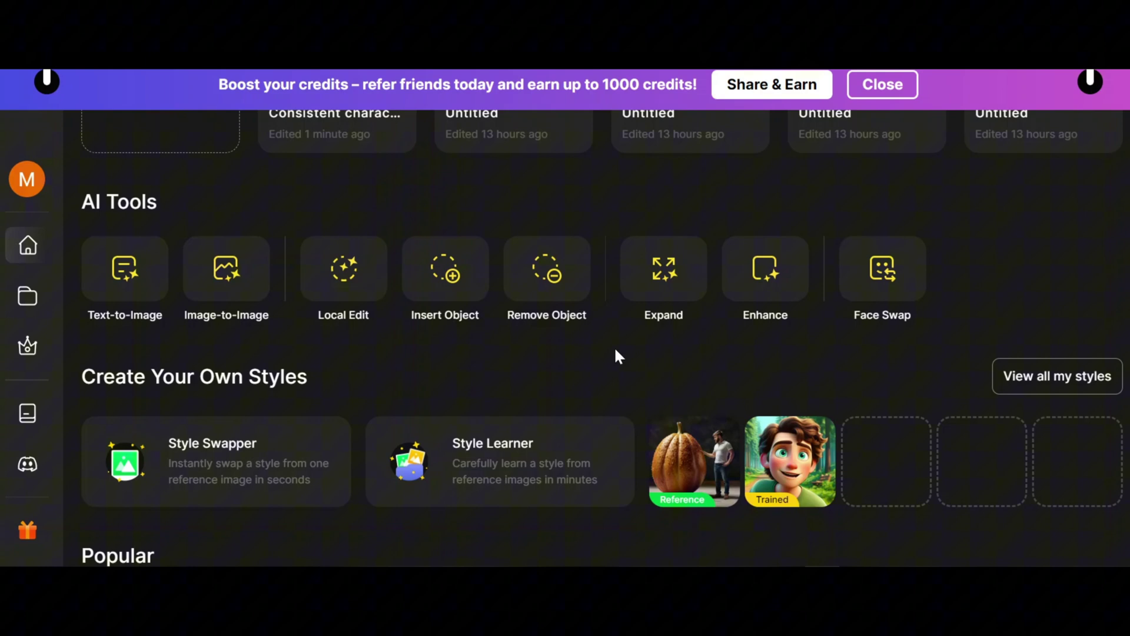
pyautogui.click(492, 471)
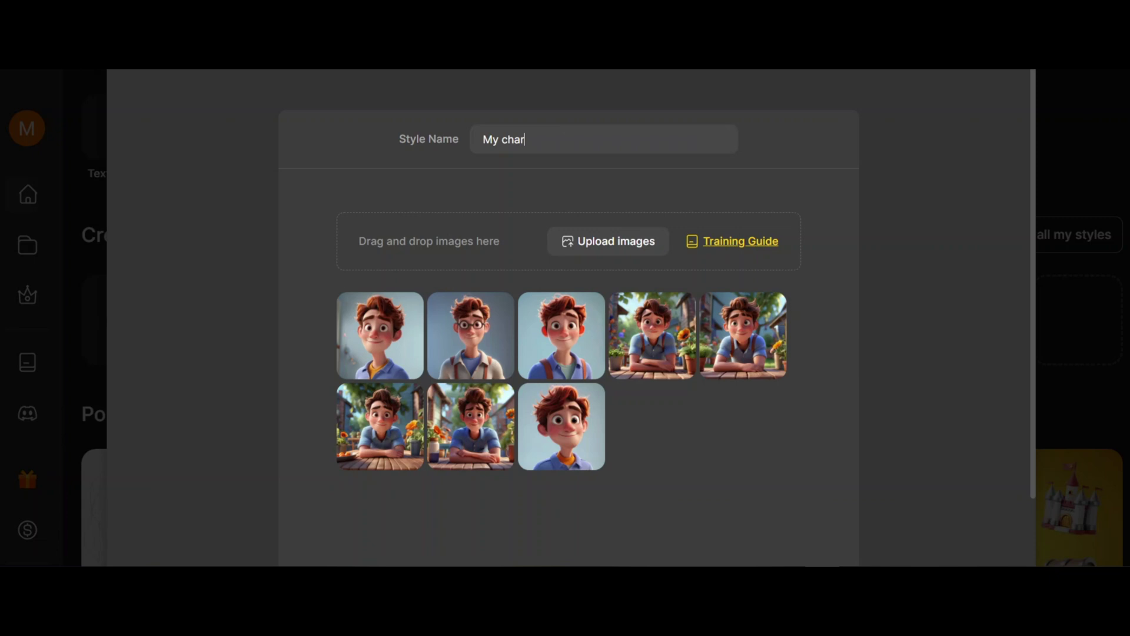
pyautogui.scroll(-3, 608, 187)
pyautogui.click(642, 510)
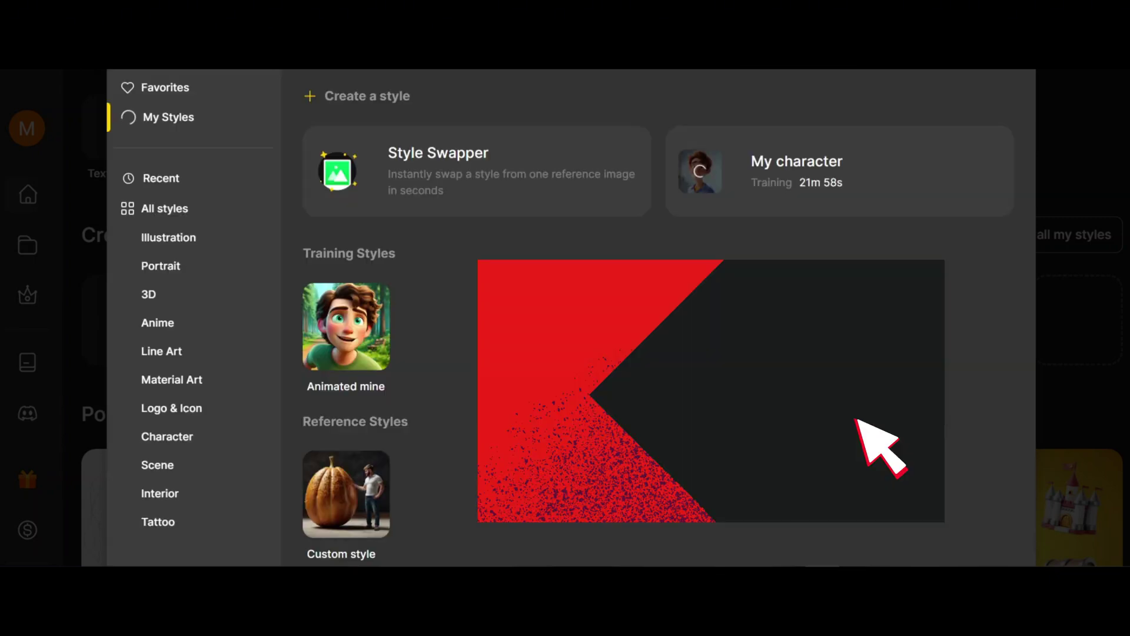
pyautogui.moveTo(799, 183); pyautogui.dragTo(822, 184)
# - Switch the text-to-image style to Modern Professional from the All styles grid
pyautogui.click(855, 180)
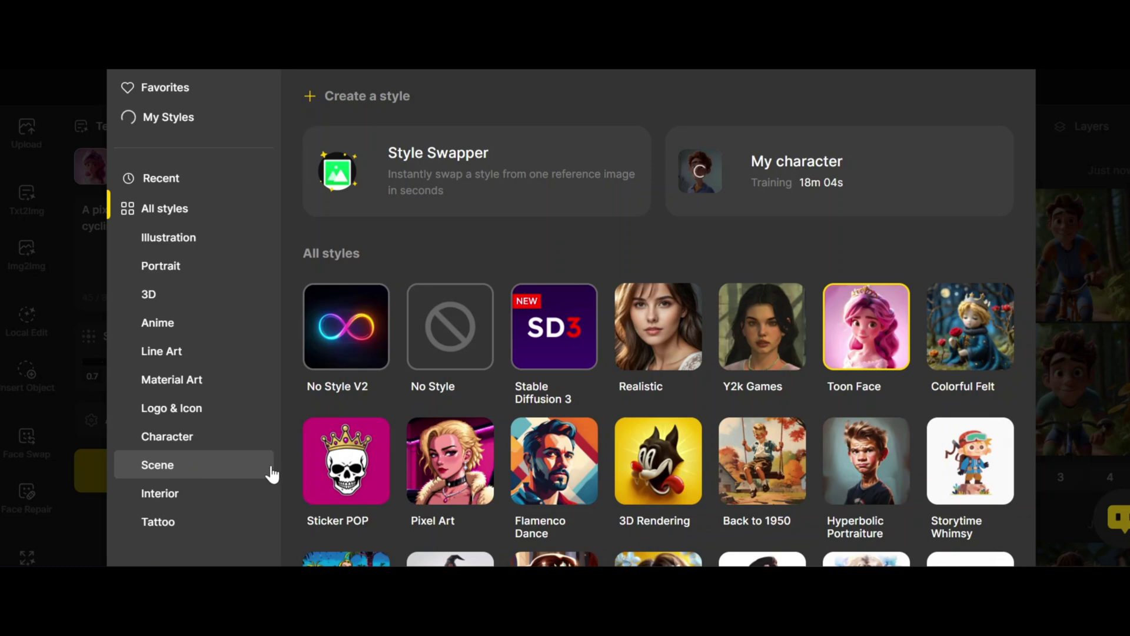
pyautogui.scroll(-1, 485, 465)
pyautogui.scroll(-1, 484, 466)
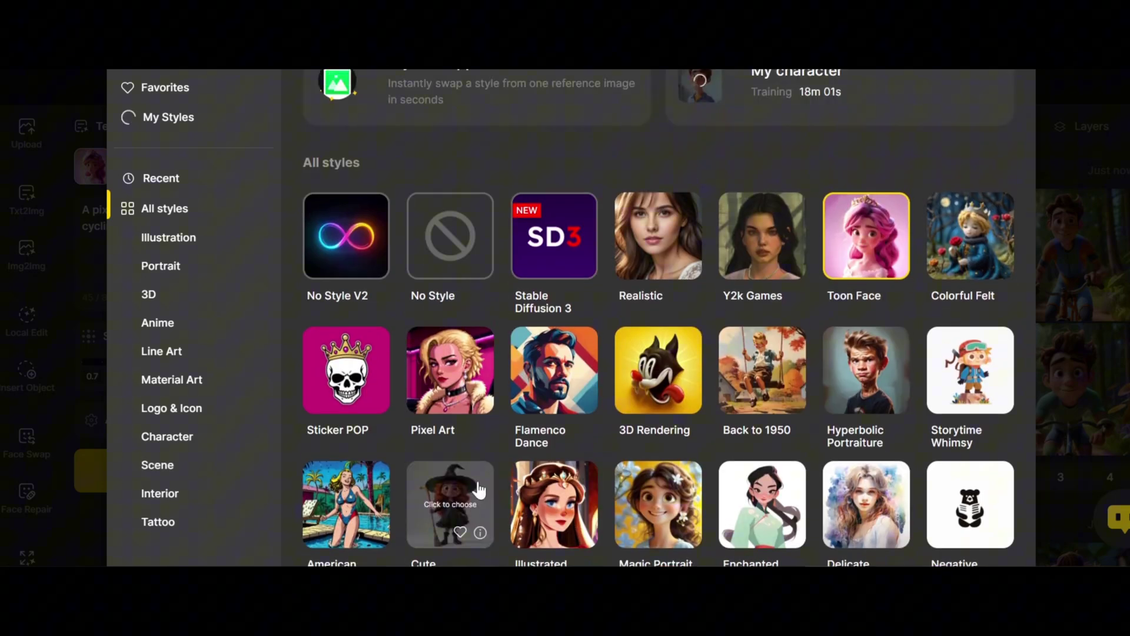
pyautogui.scroll(-2, 478, 488)
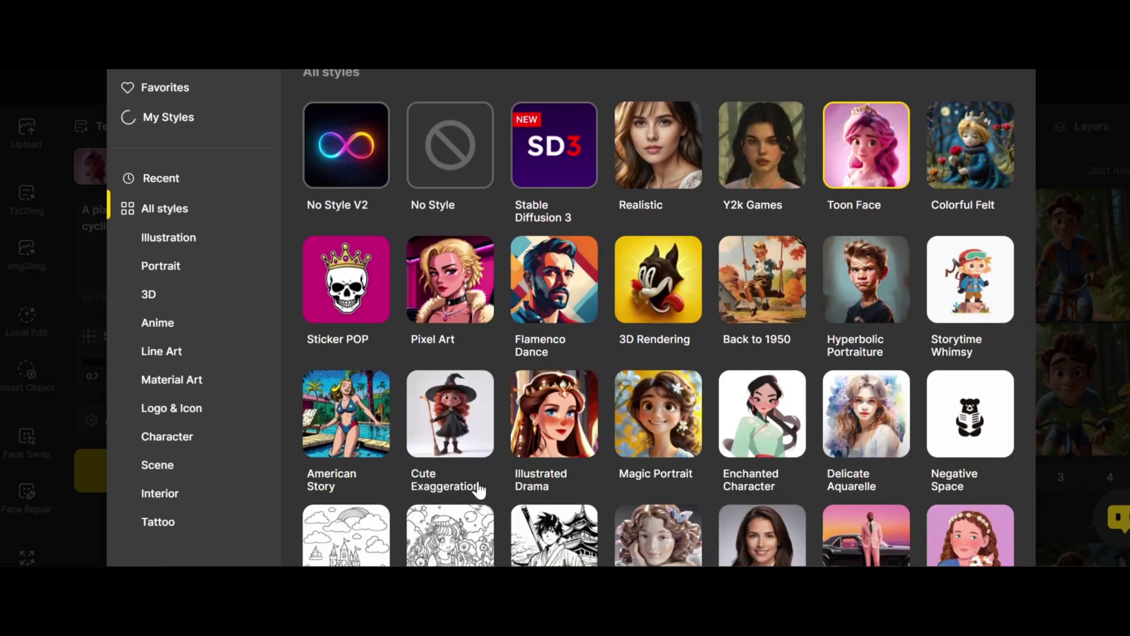
pyautogui.scroll(-2, 478, 489)
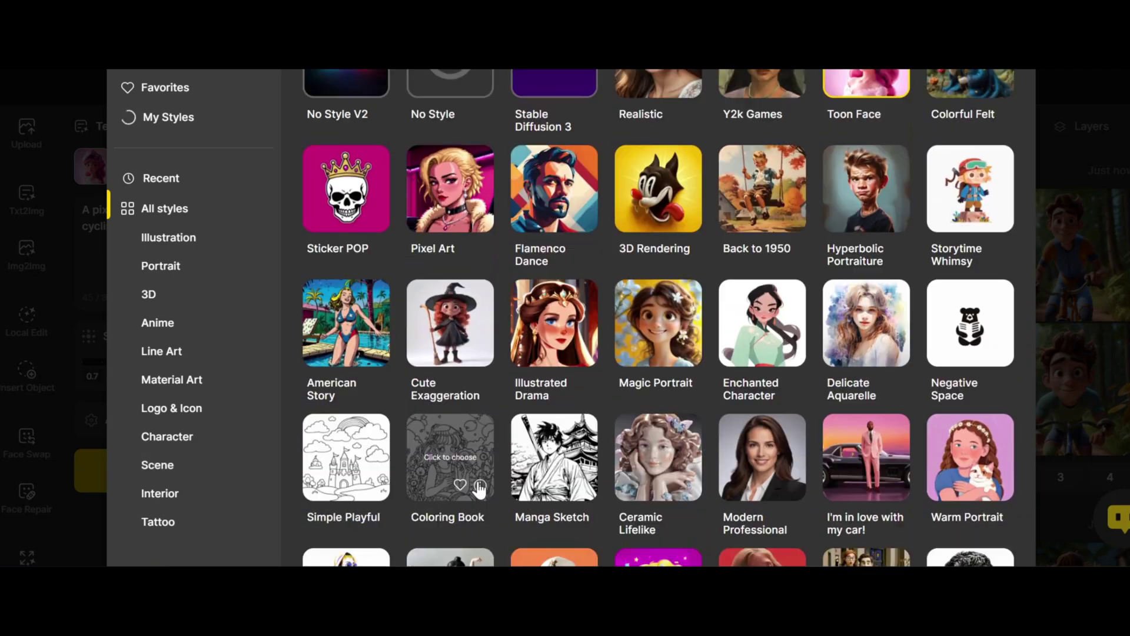
pyautogui.click(759, 454)
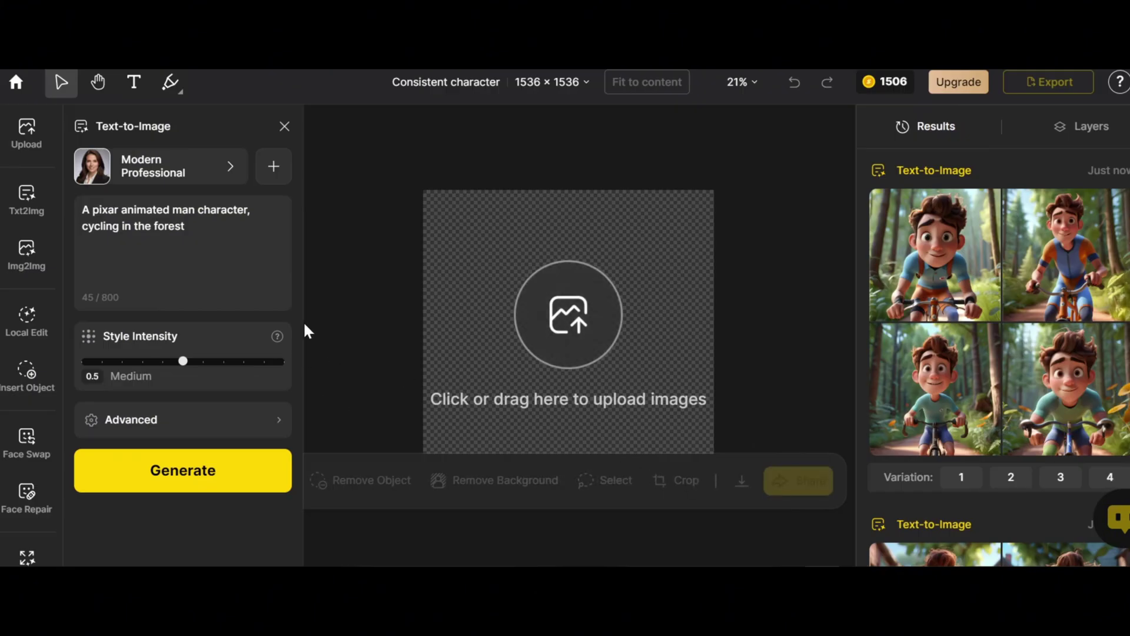
# - Generate a dark-haired man in blue shirt and jeans, then add ', running outside' and regenerate
pyautogui.hotkey('ctrl', 'a')
pyautogui.write('A')
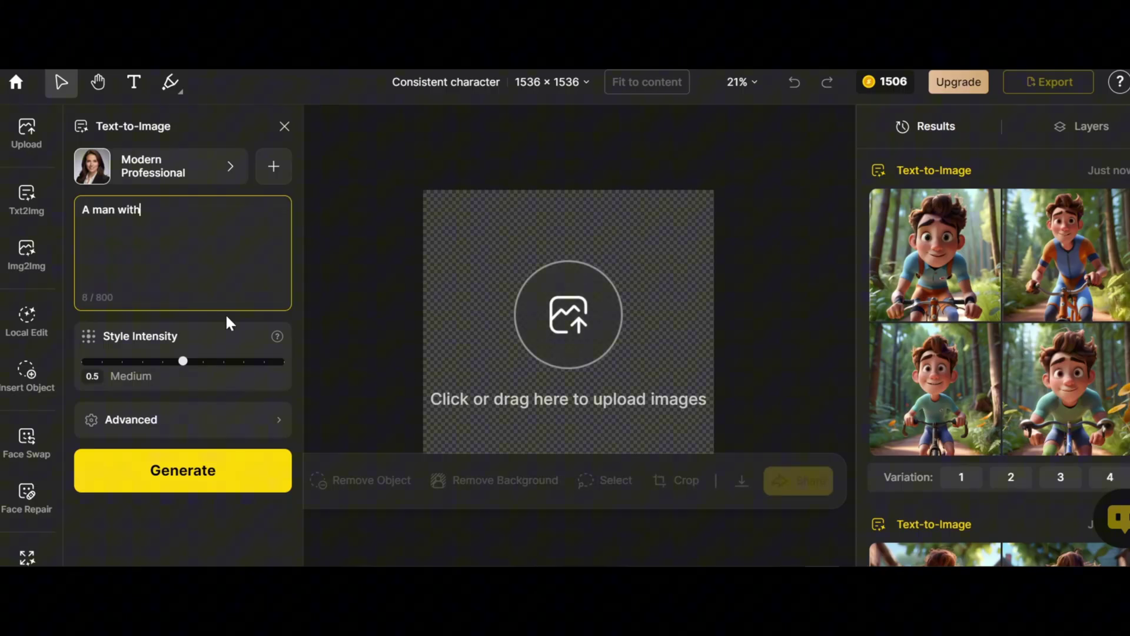
pyautogui.write(' dark eyes, dark hari')
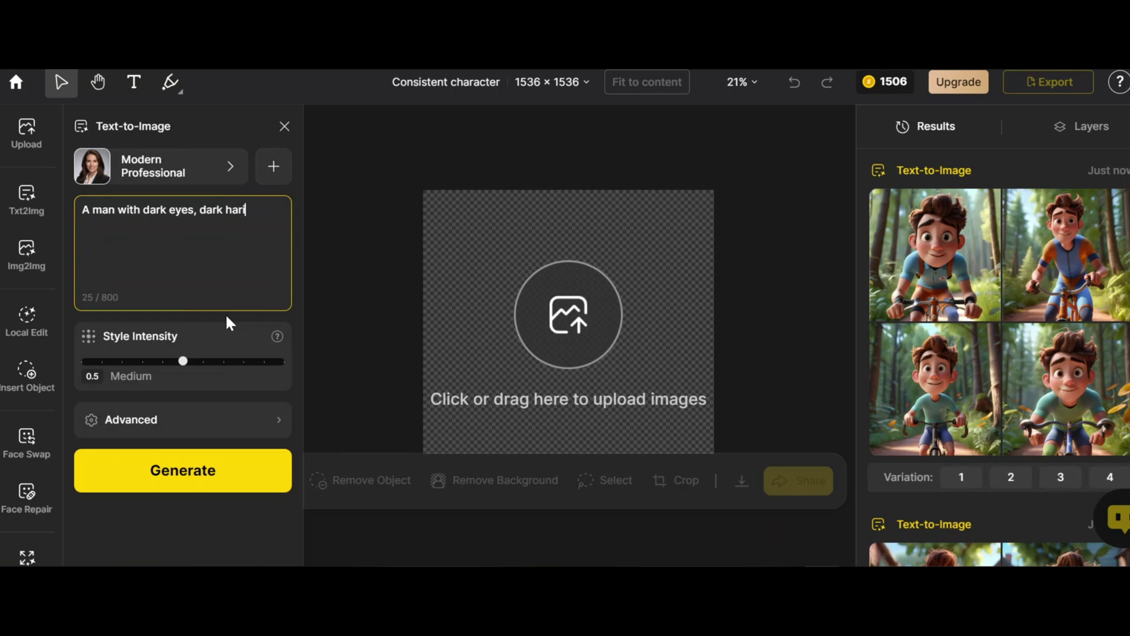
pyautogui.press('BackSpace')
pyautogui.press('BackSpace')
pyautogui.write('ir, blue shirt and jean')
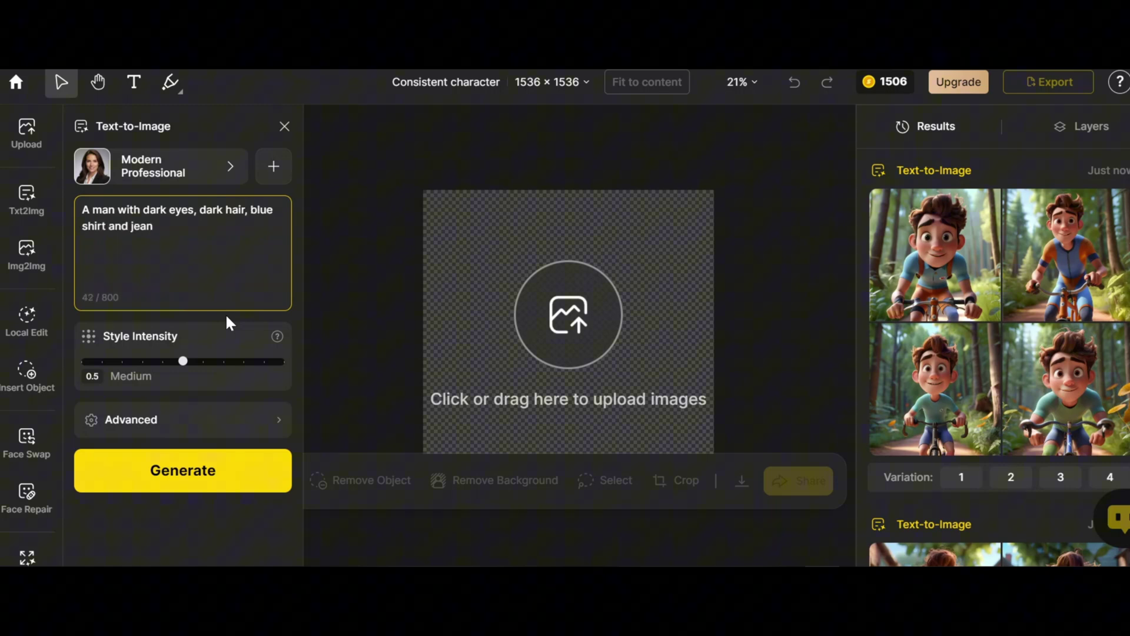
pyautogui.click(242, 473)
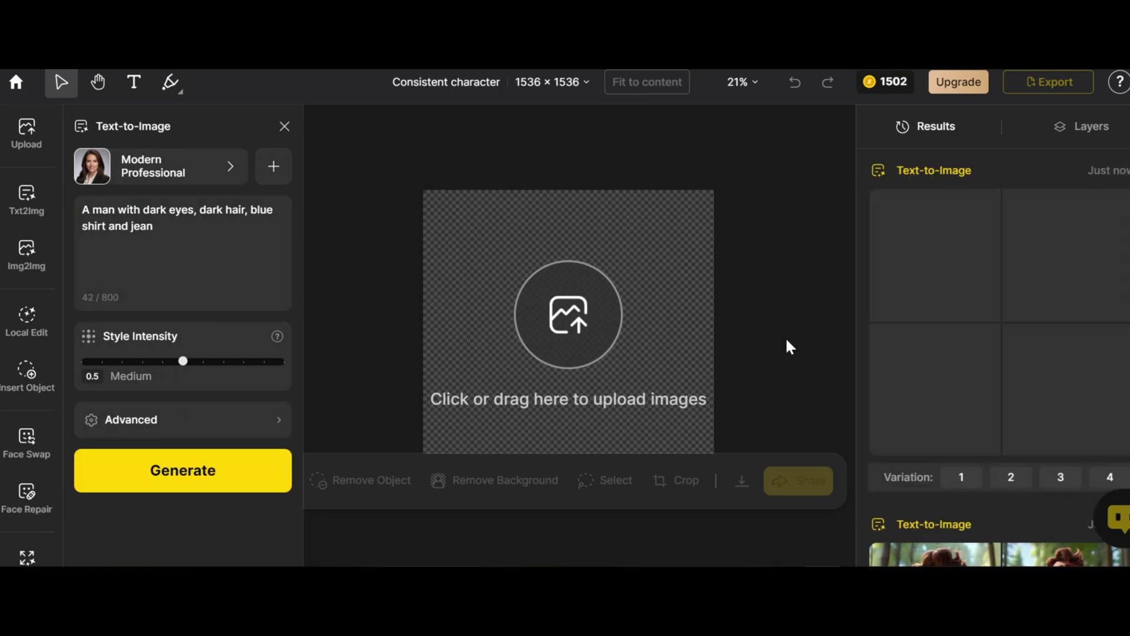
pyautogui.moveTo(935, 388)
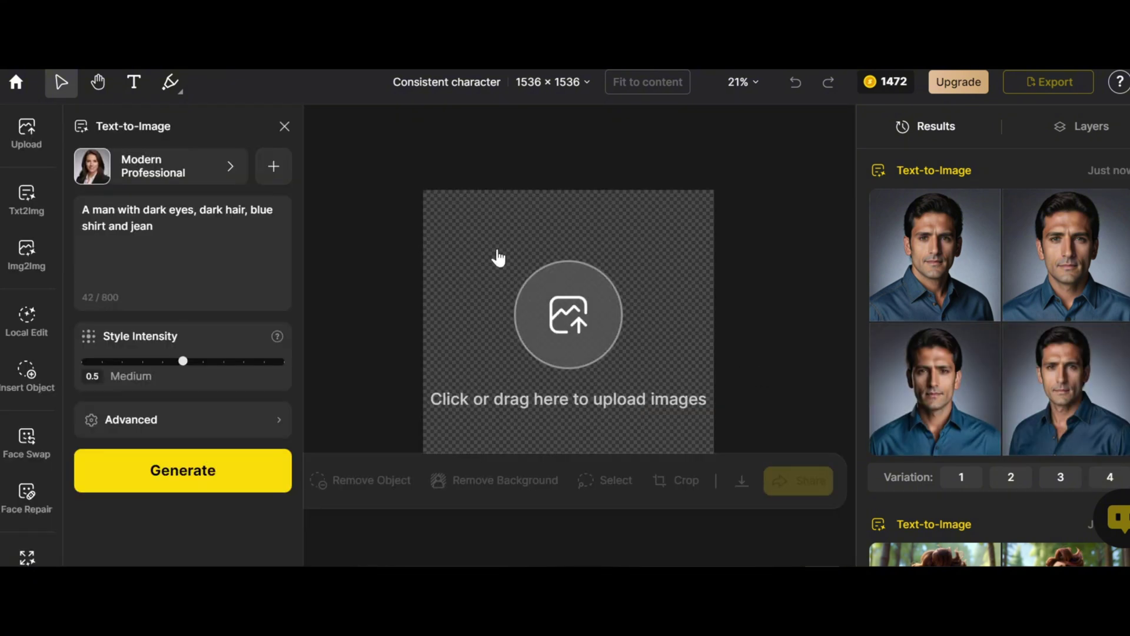
pyautogui.write(', running outside')
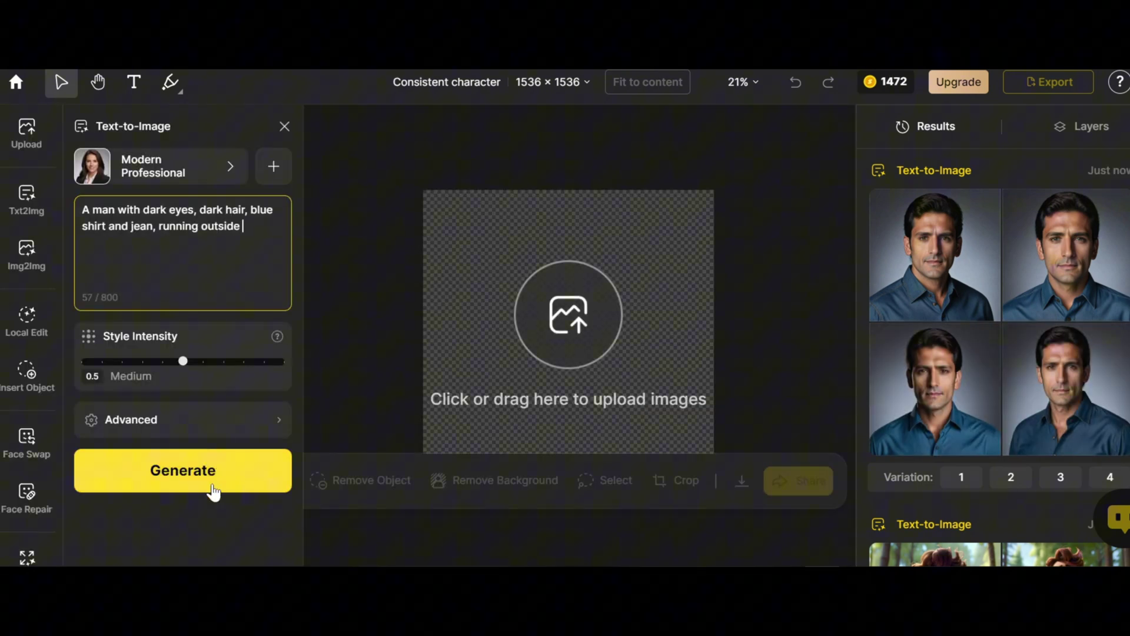
pyautogui.click(211, 490)
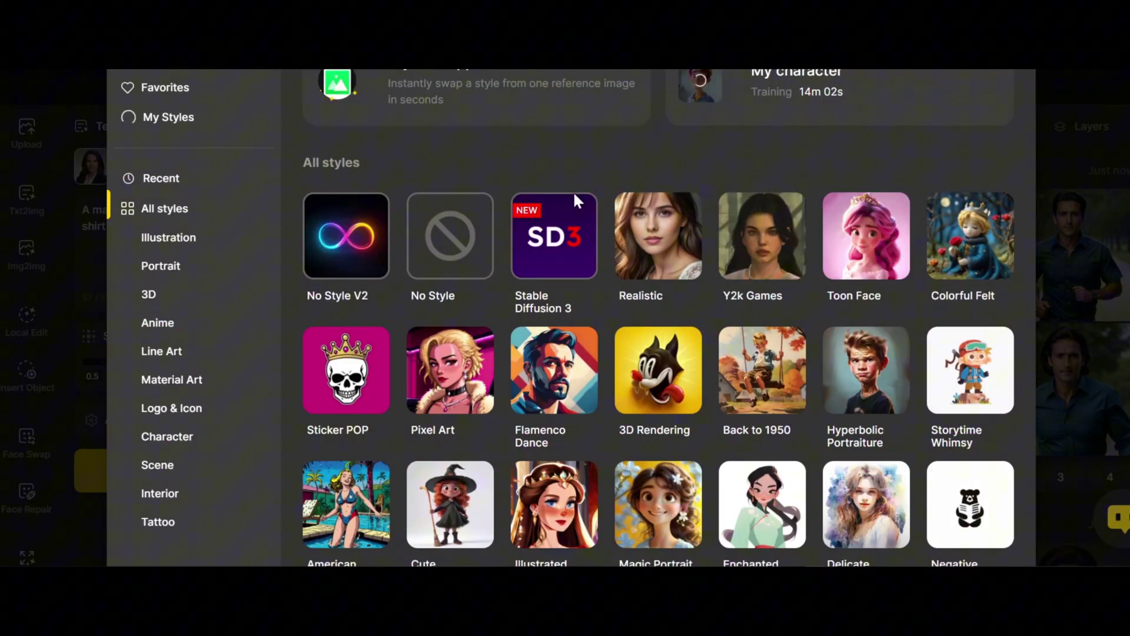
# - Regenerate the running-outside man using the Stable Diffusion 3 style
pyautogui.click(553, 257)
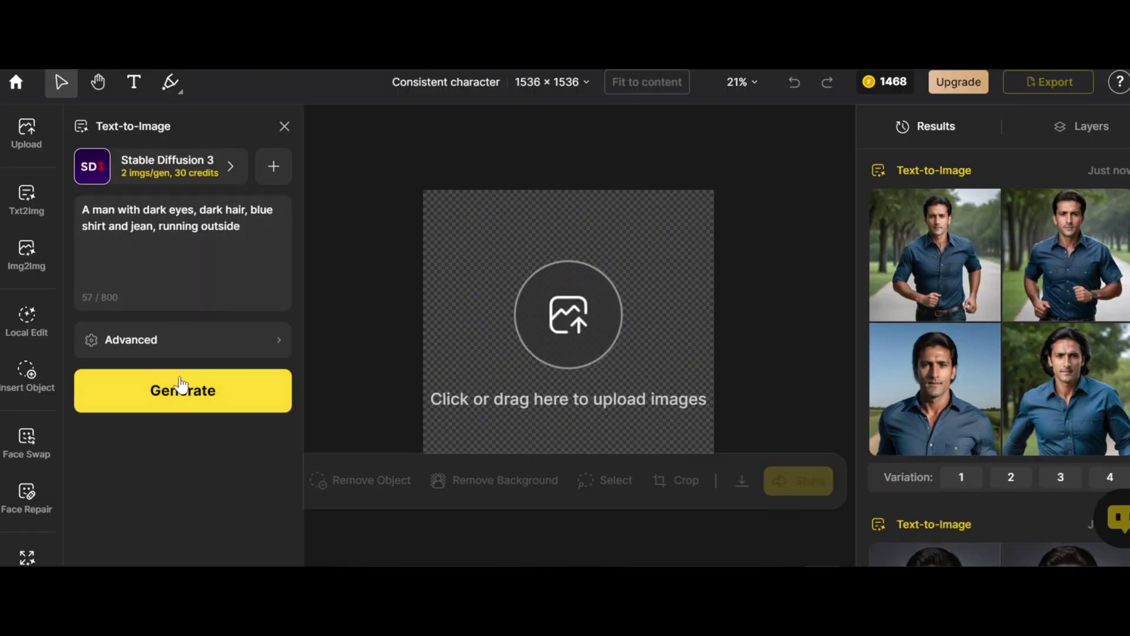
pyautogui.click(182, 385)
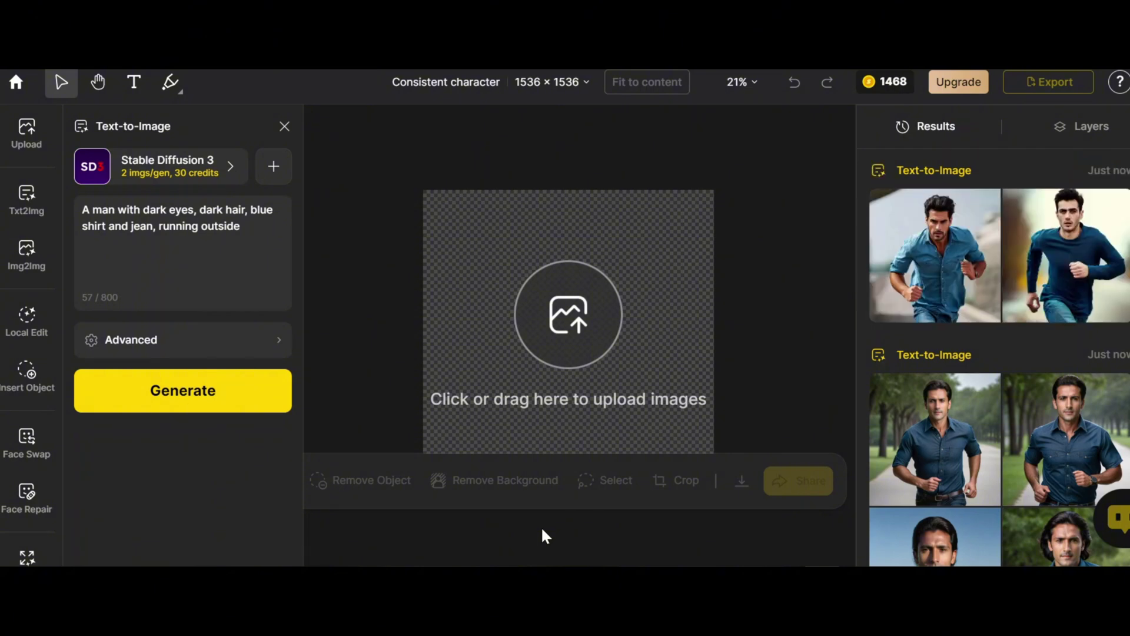
# - Generate the man with prompts 'having lunch in his room', then 'cycling outside'
pyautogui.write('having lu')
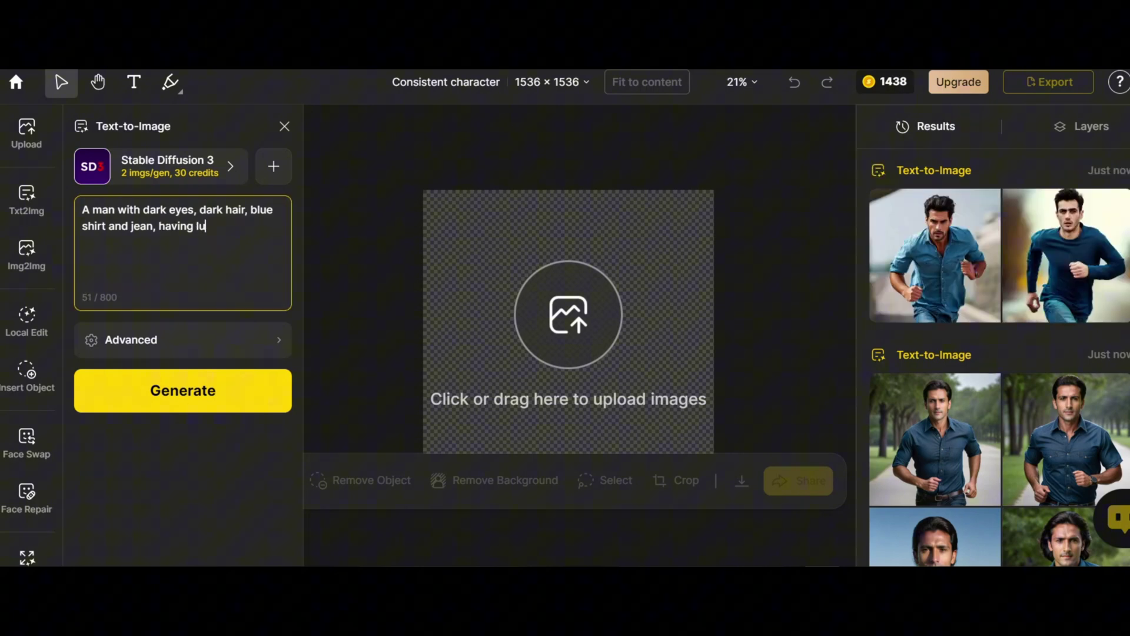
pyautogui.write('nch in his')
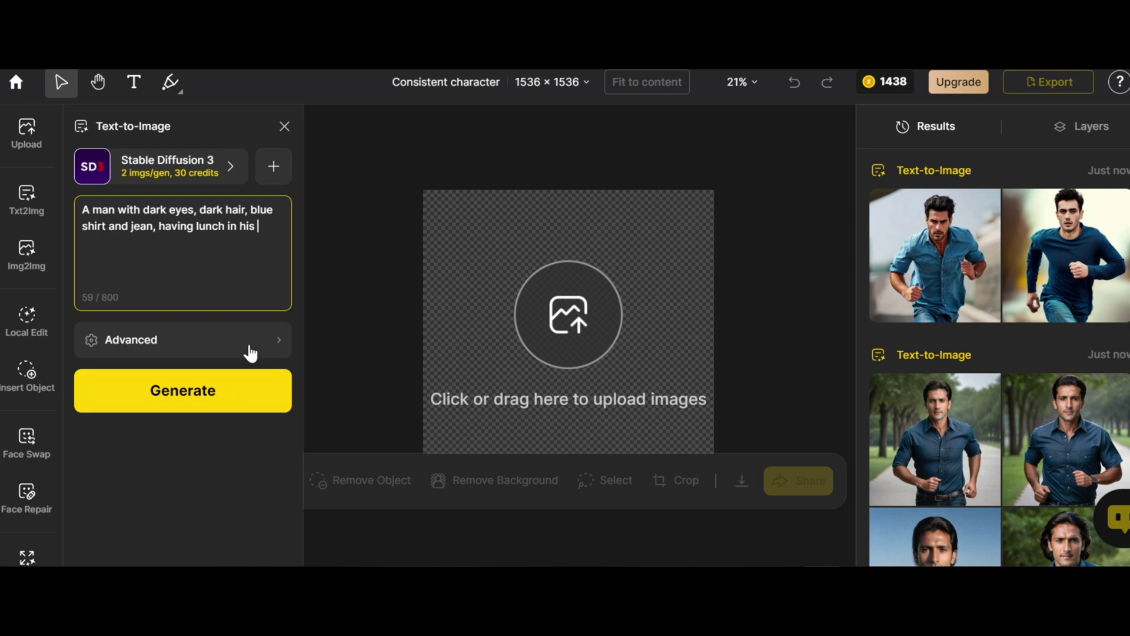
pyautogui.write('room')
pyautogui.click(224, 395)
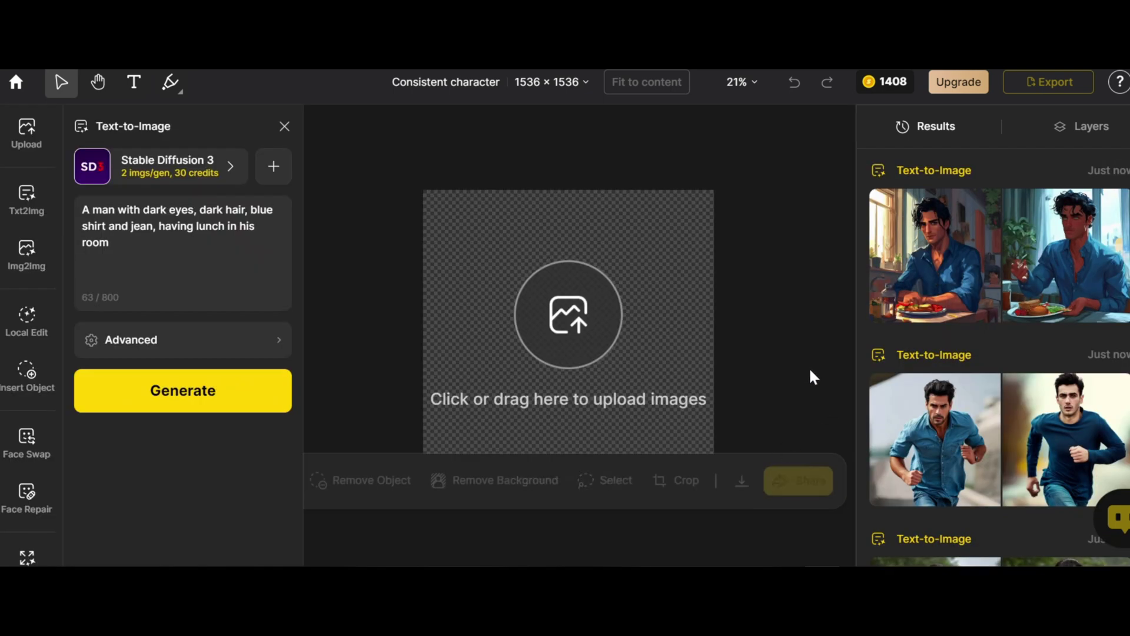
pyautogui.moveTo(157, 226); pyautogui.dragTo(110, 243)
pyautogui.write('cycli')
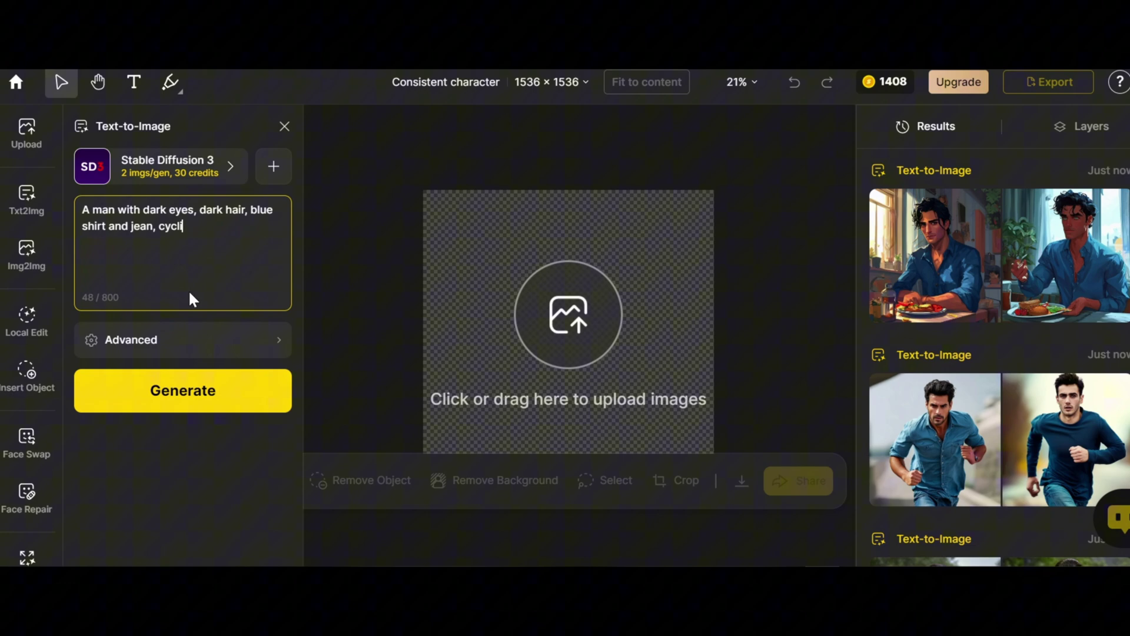
pyautogui.write('ng outside')
pyautogui.click(215, 386)
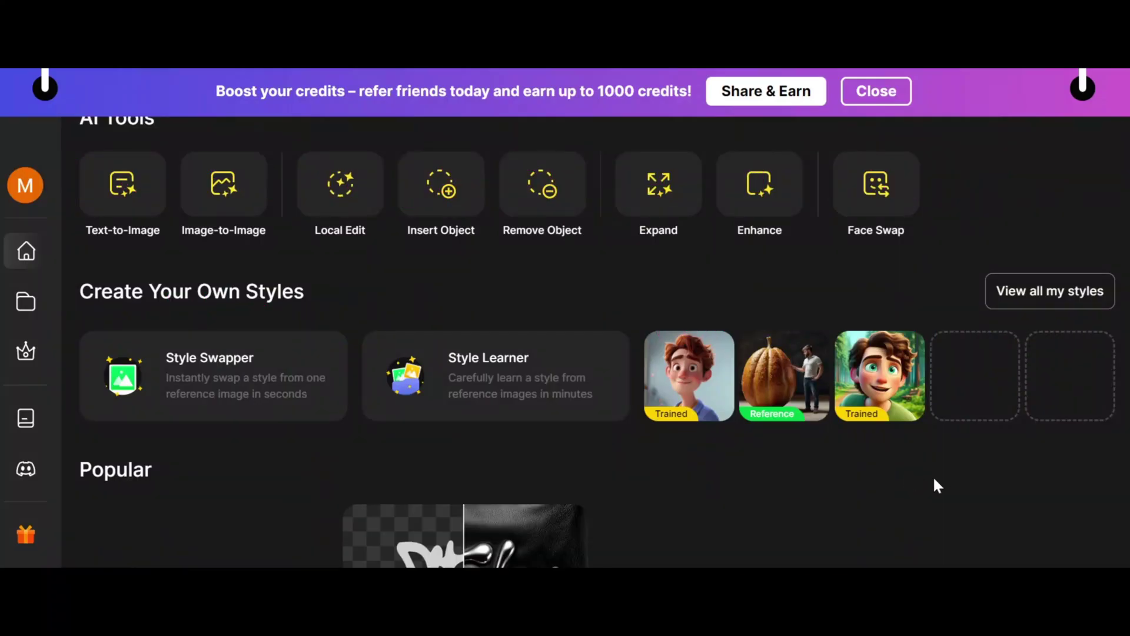
# - Create a new project from the trained 'My character' style on the home page
pyautogui.click(698, 383)
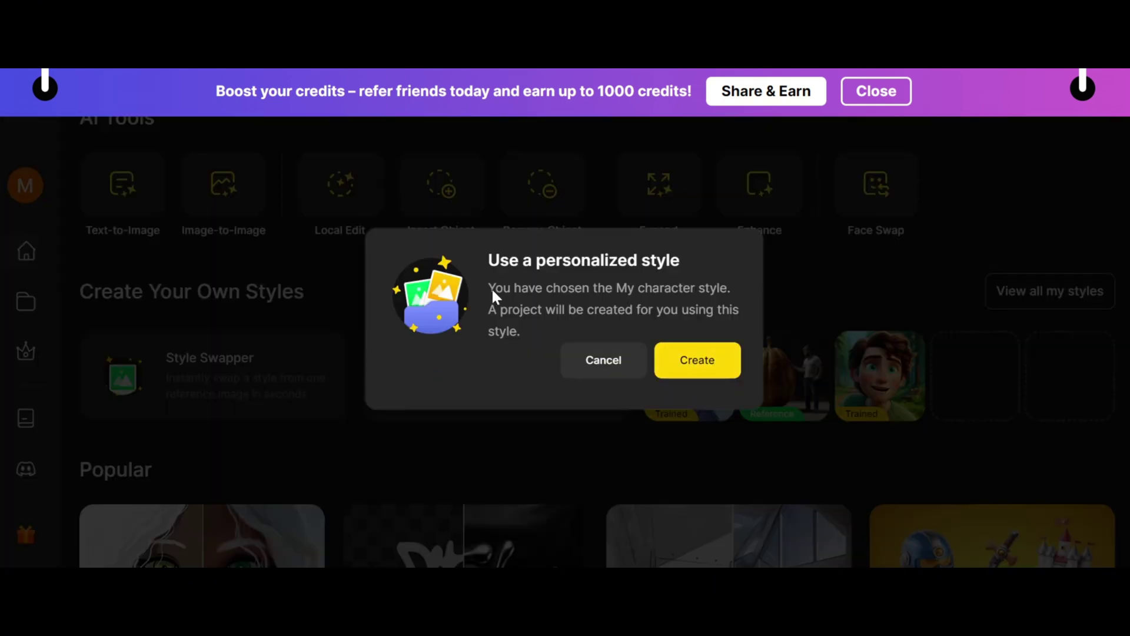
pyautogui.moveTo(490, 287); pyautogui.dragTo(536, 328)
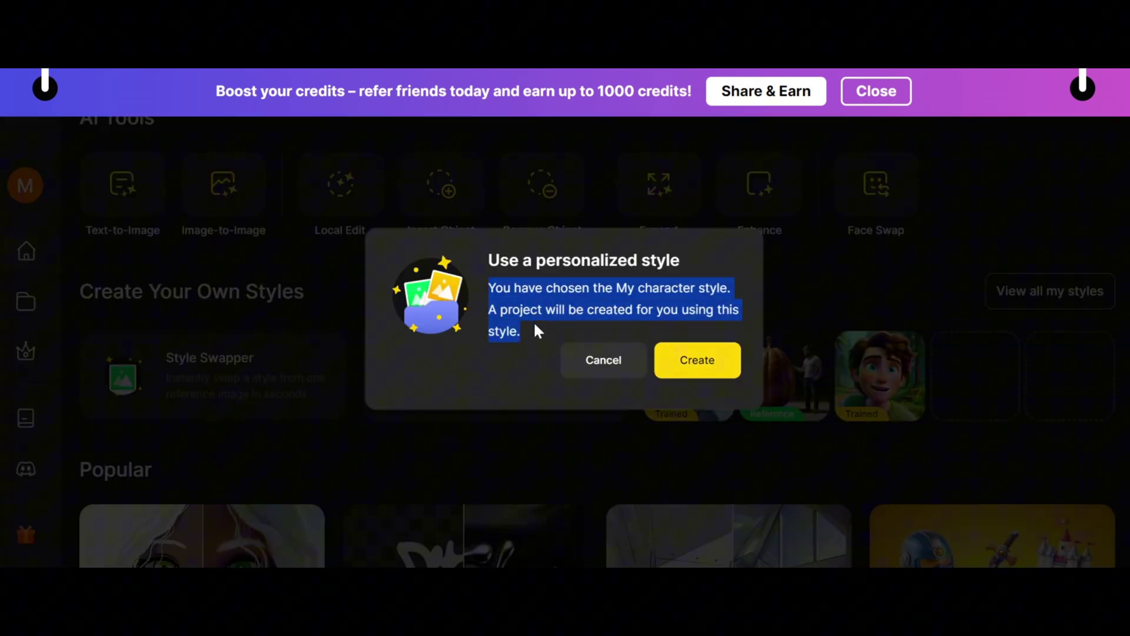
pyautogui.click(697, 359)
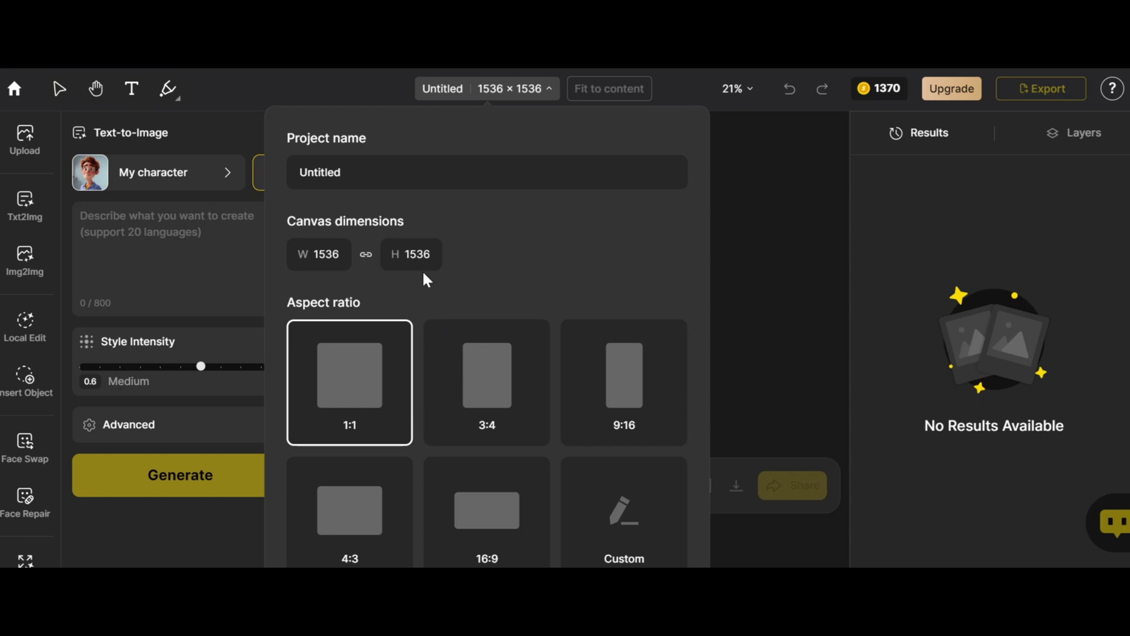
# - Generate 'running outside in the forest' with style intensity 0.7 (Strong)
pyautogui.press('Escape')
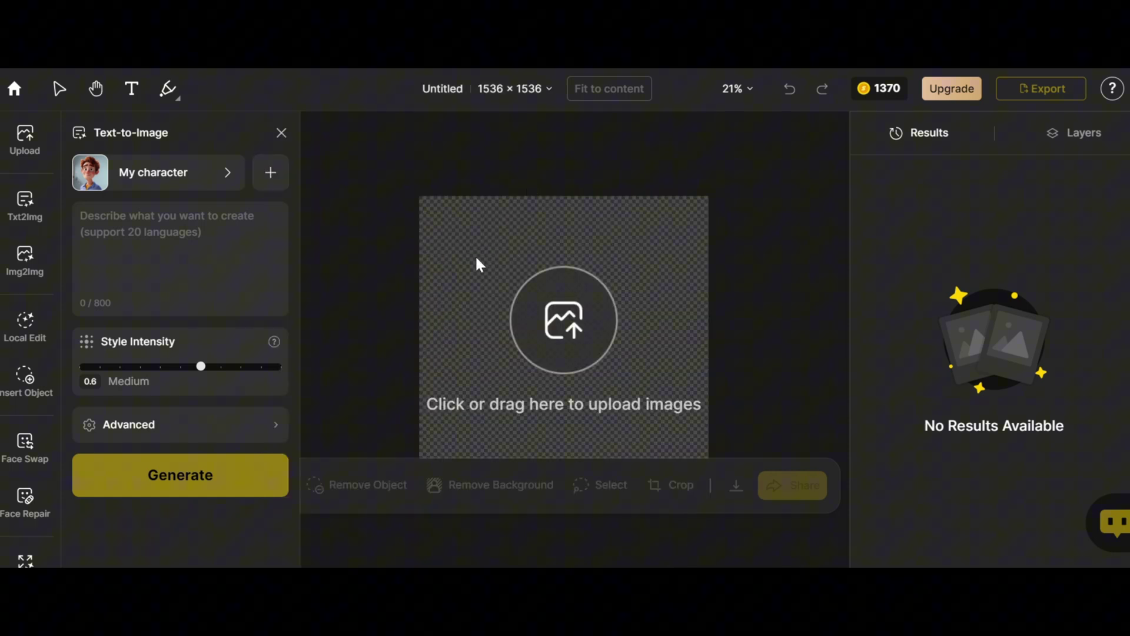
pyautogui.write('running ut')
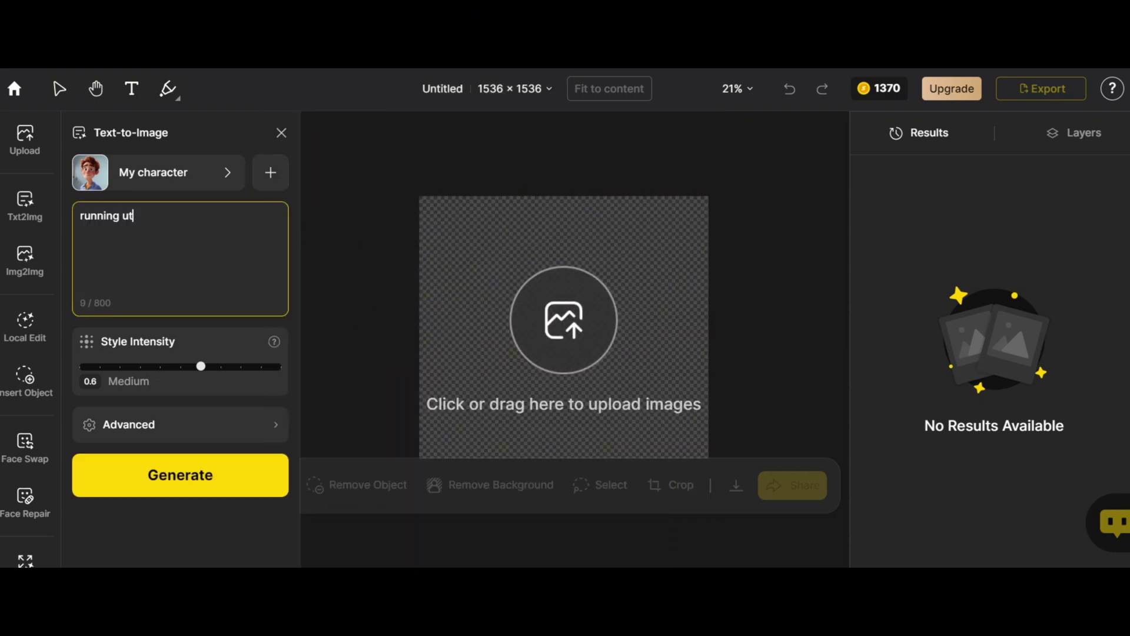
pyautogui.press('BackSpace')
pyautogui.press('BackSpace')
pyautogui.write('outside in teh')
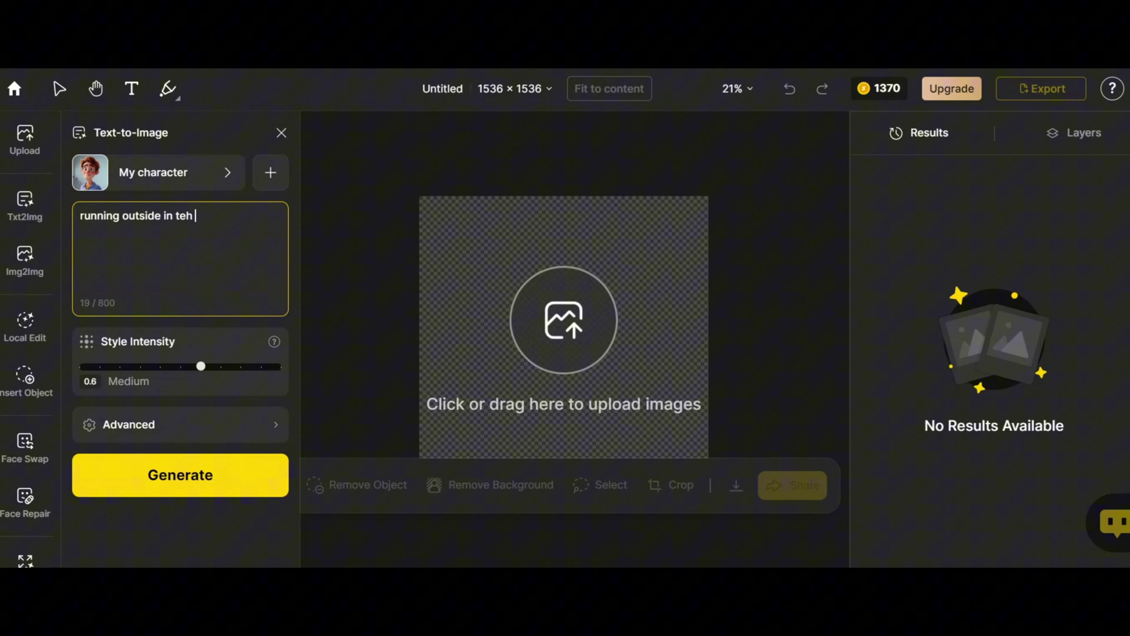
pyautogui.write('forest')
pyautogui.moveTo(202, 366); pyautogui.dragTo(221, 367)
pyautogui.click(182, 468)
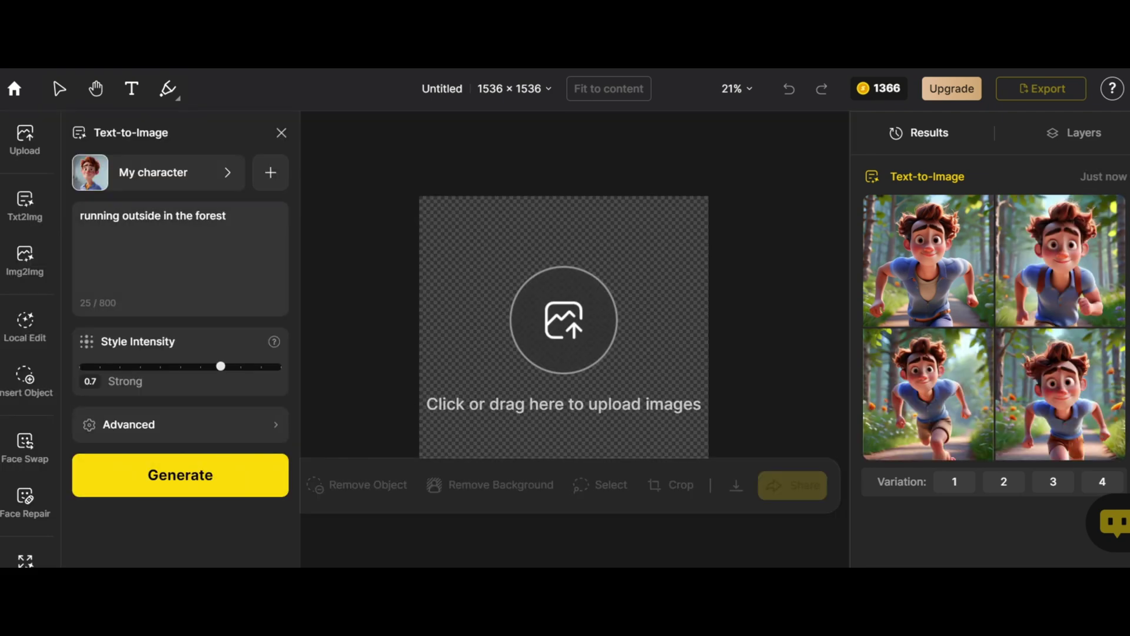
# - Replace the prompt with 'having lunch with his friends in restaurant' and generate four images
pyautogui.tripleClick(154, 304)
pyautogui.write('having')
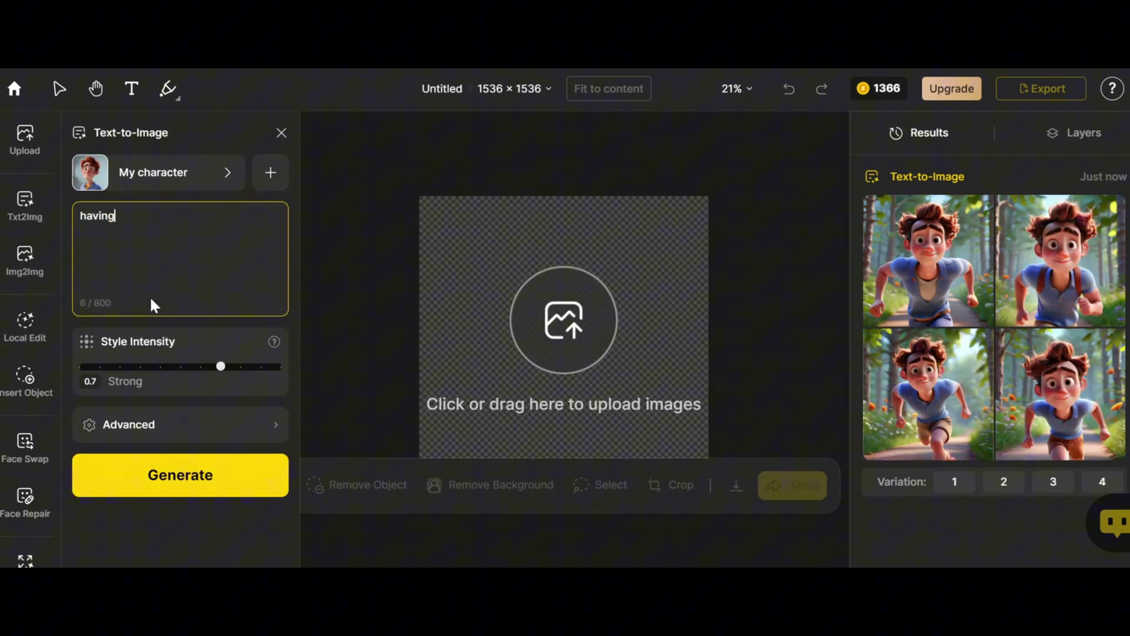
pyautogui.write(' lunch with his friends in restaura')
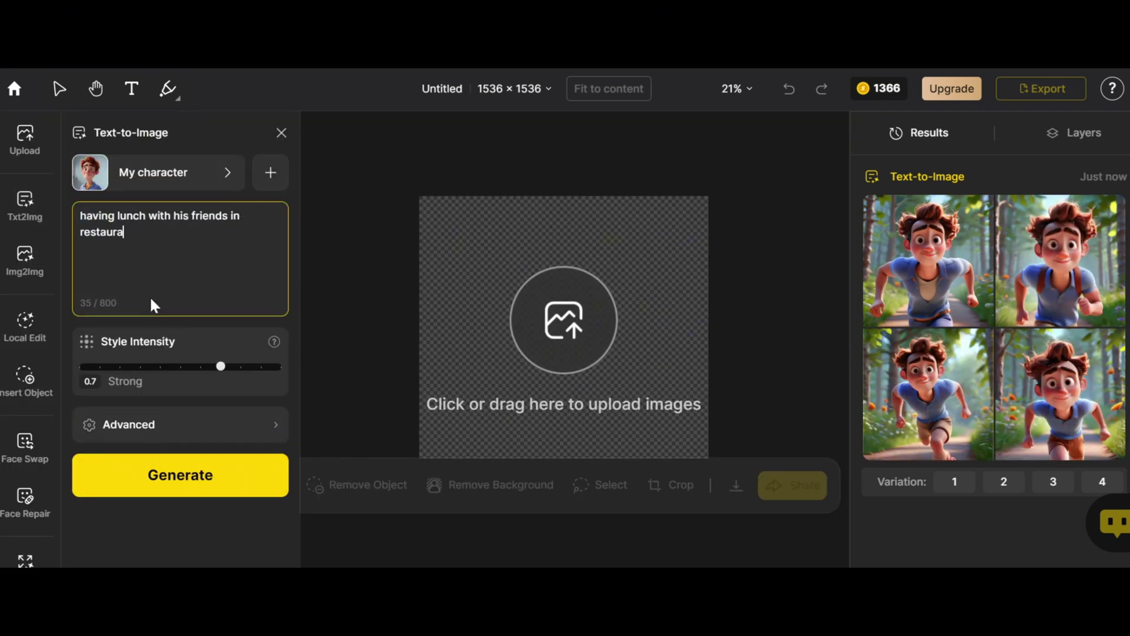
pyautogui.write('nt')
pyautogui.click(161, 489)
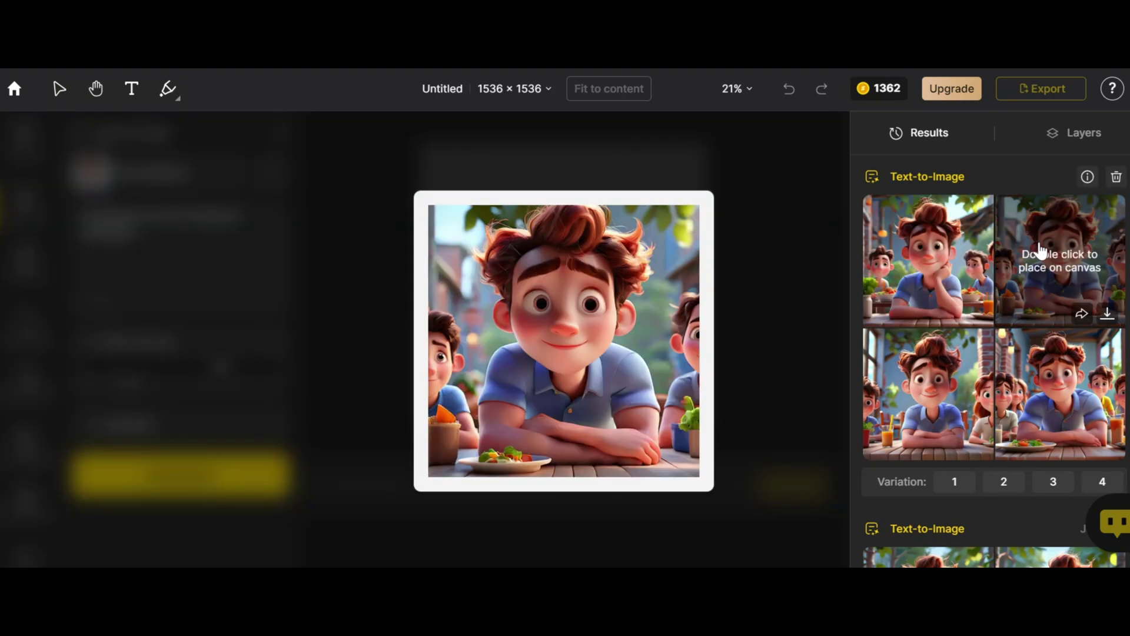
pyautogui.moveTo(1060, 259)
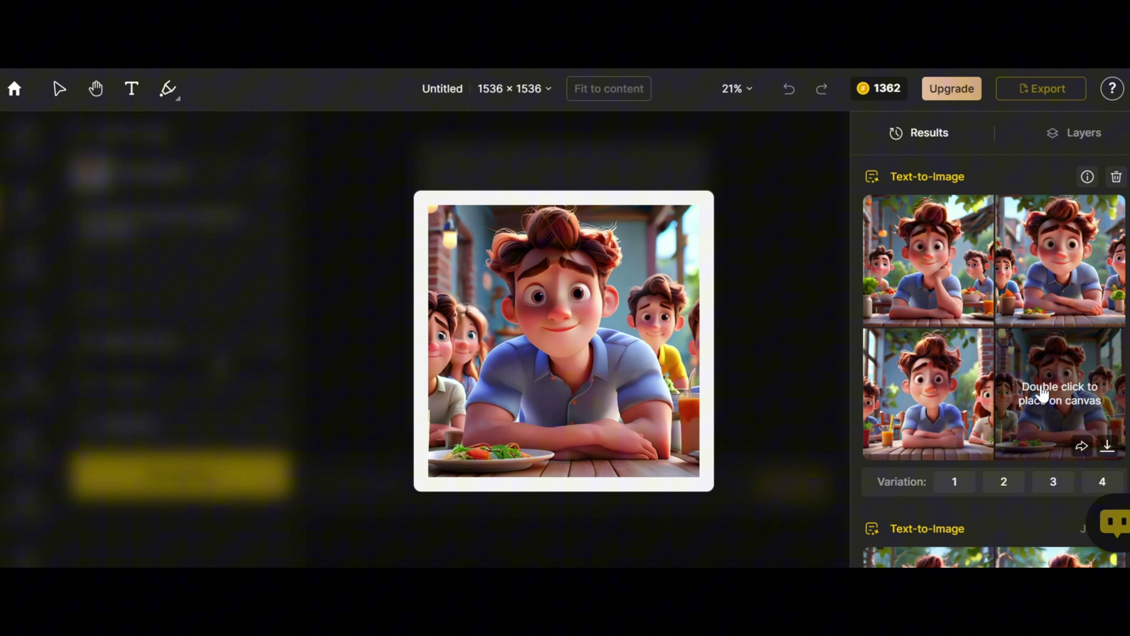
pyautogui.scroll(-3, 1042, 393)
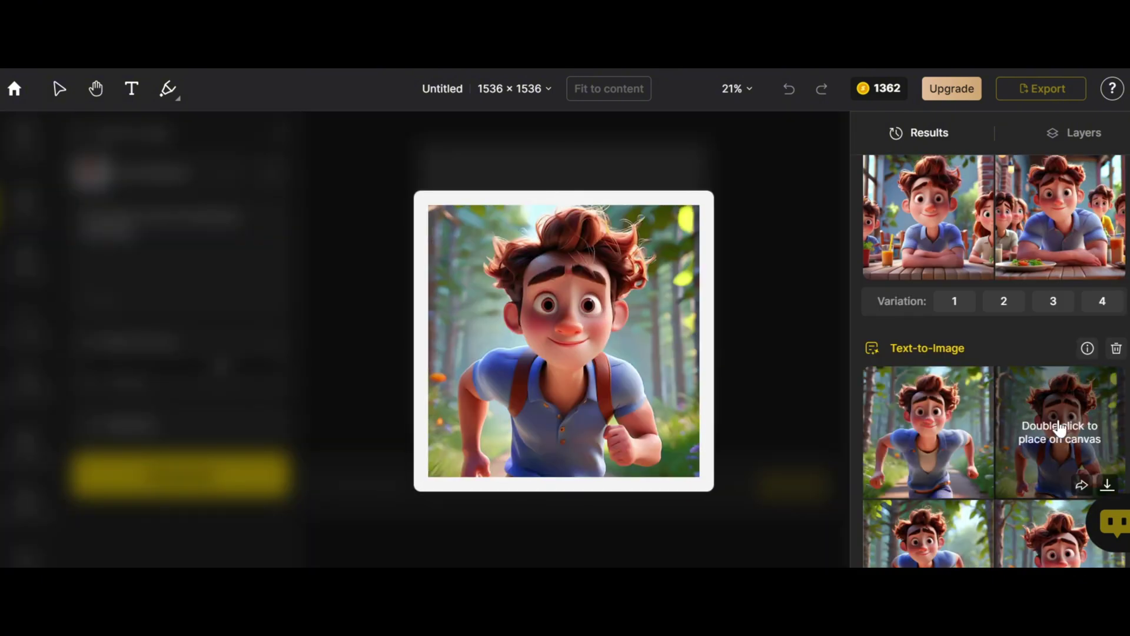
pyautogui.scroll(-2, 1060, 428)
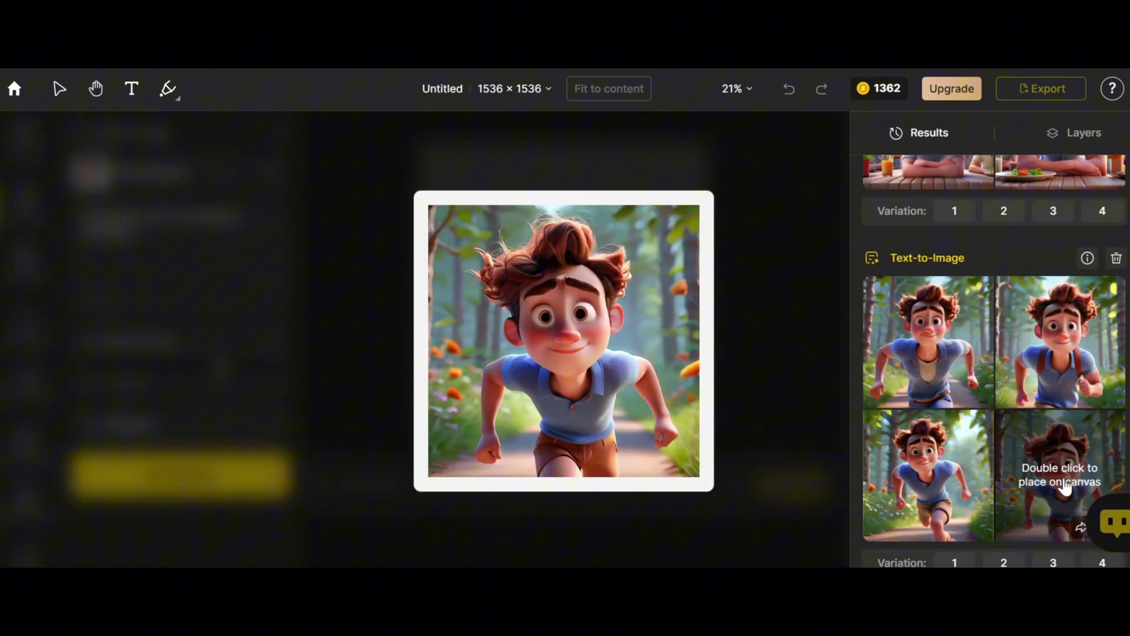